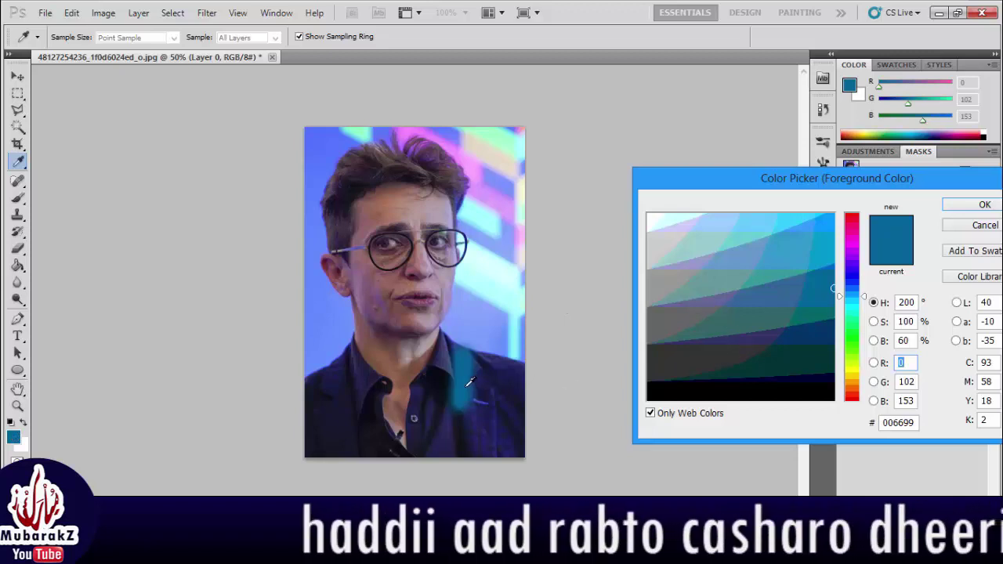
# Set the foreground colour to green 33cc00 and paint loose Brush strokes across the dark jacket
pyautogui.click(852, 345)
pyautogui.click(822, 248)
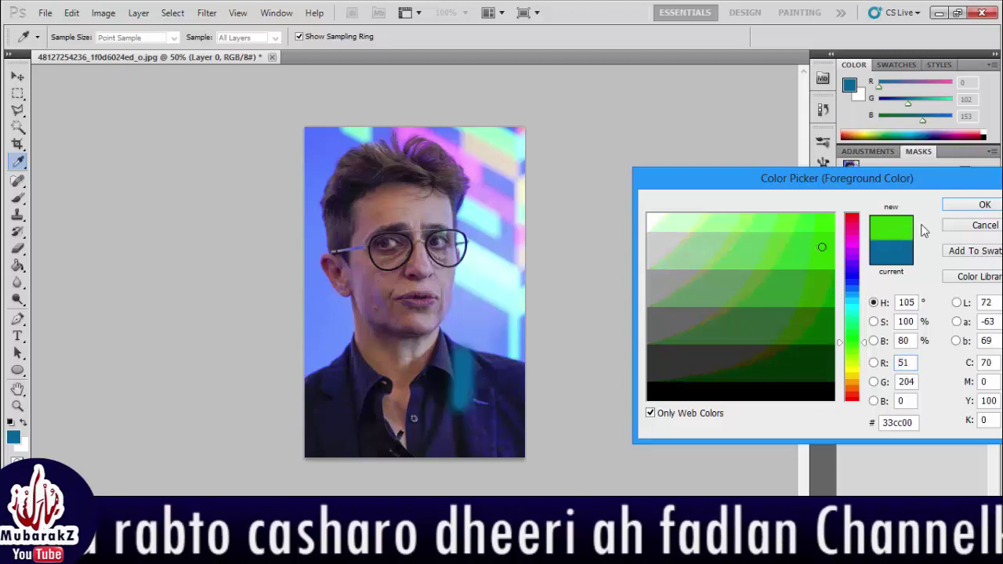
pyautogui.click(948, 206)
pyautogui.press('b')
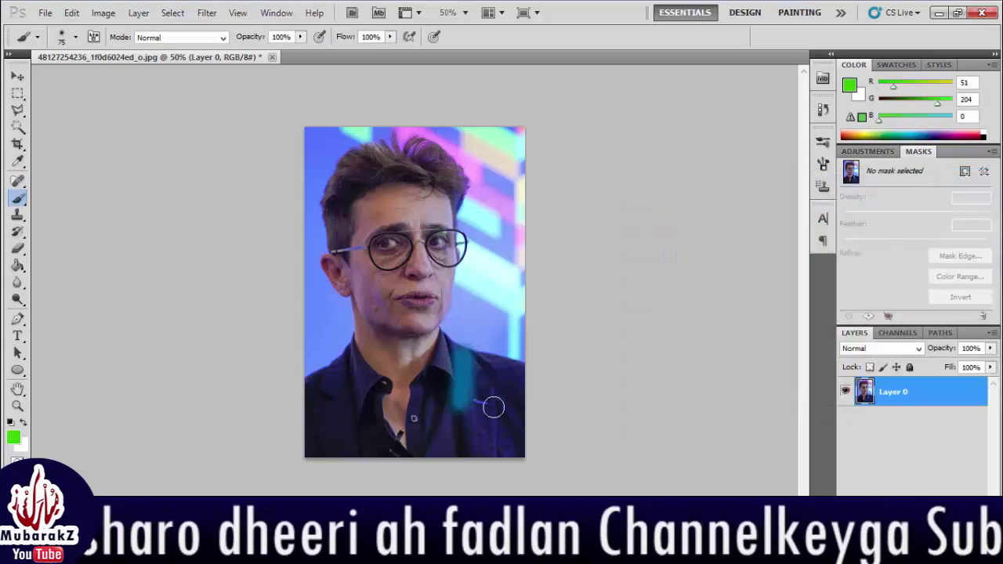
pyautogui.moveTo(342, 378)
pyautogui.mouseDown()
pyautogui.moveTo(350, 425)
pyautogui.moveTo(359, 414)
pyautogui.moveTo(359, 403)
pyautogui.moveTo(336, 409)
pyautogui.moveTo(330, 388)
pyautogui.moveTo(338, 451)
pyautogui.moveTo(365, 438)
pyautogui.moveTo(359, 380)
pyautogui.moveTo(396, 444)
pyautogui.moveTo(377, 392)
pyautogui.moveTo(312, 396)
pyautogui.moveTo(309, 384)
pyautogui.moveTo(345, 357)
pyautogui.moveTo(442, 444)
pyautogui.moveTo(422, 419)
pyautogui.moveTo(439, 370)
pyautogui.moveTo(535, 453)
pyautogui.moveTo(514, 383)
pyautogui.moveTo(463, 390)
pyautogui.mouseUp()
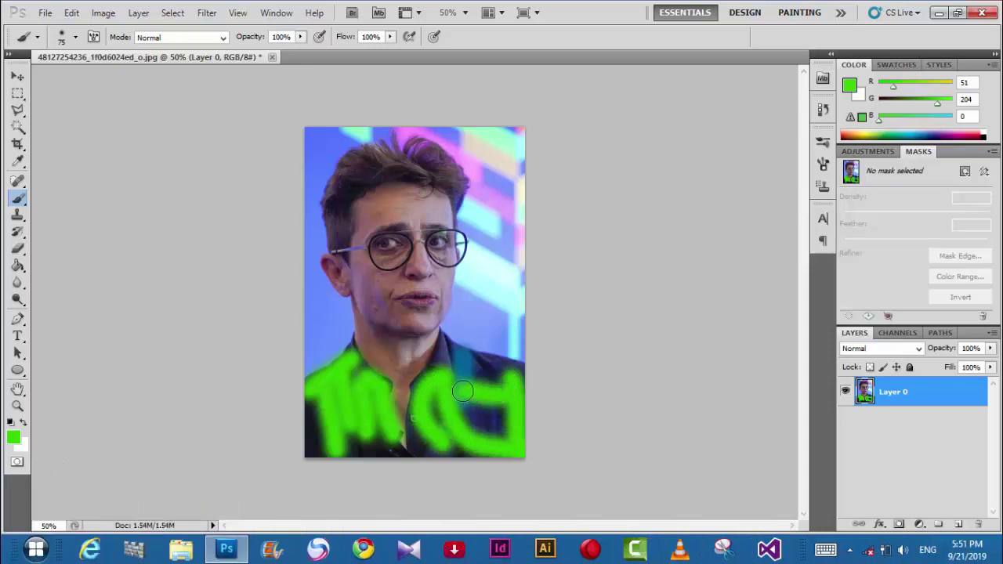
# Draw a short vertical Pencil stroke in the photo's upper-left corner with a 58 px tip
pyautogui.rightClick(23, 203)
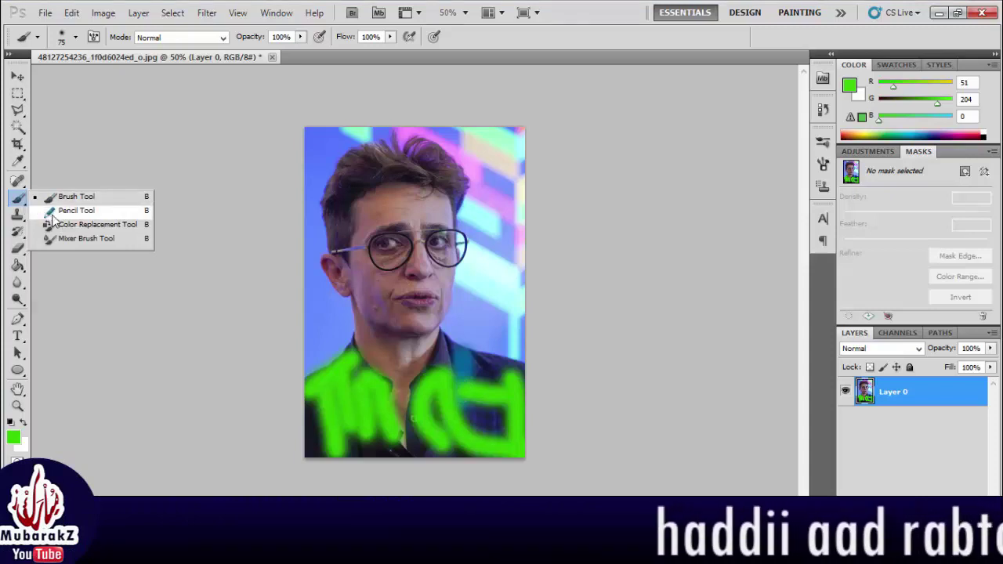
pyautogui.click(76, 210)
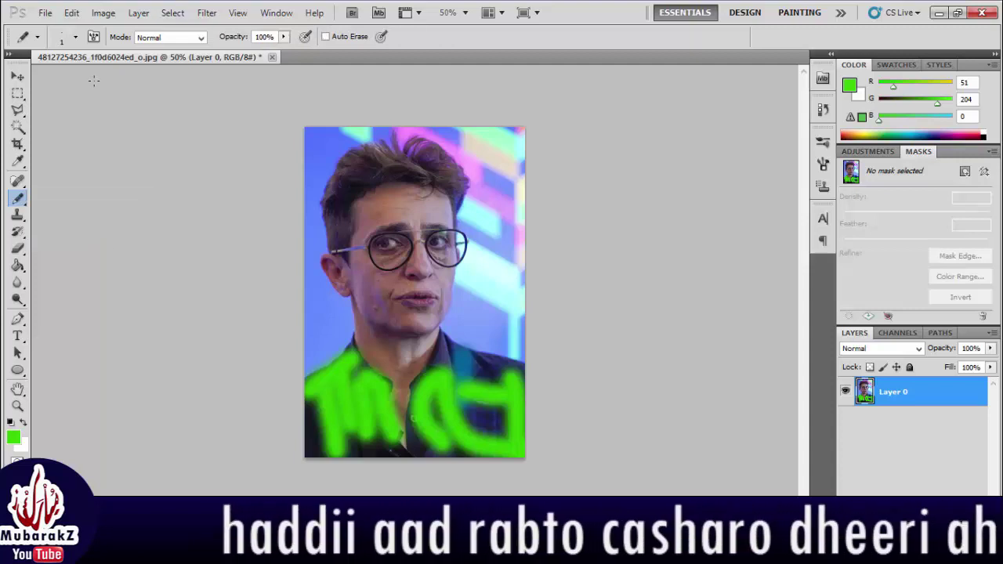
pyautogui.click(73, 40)
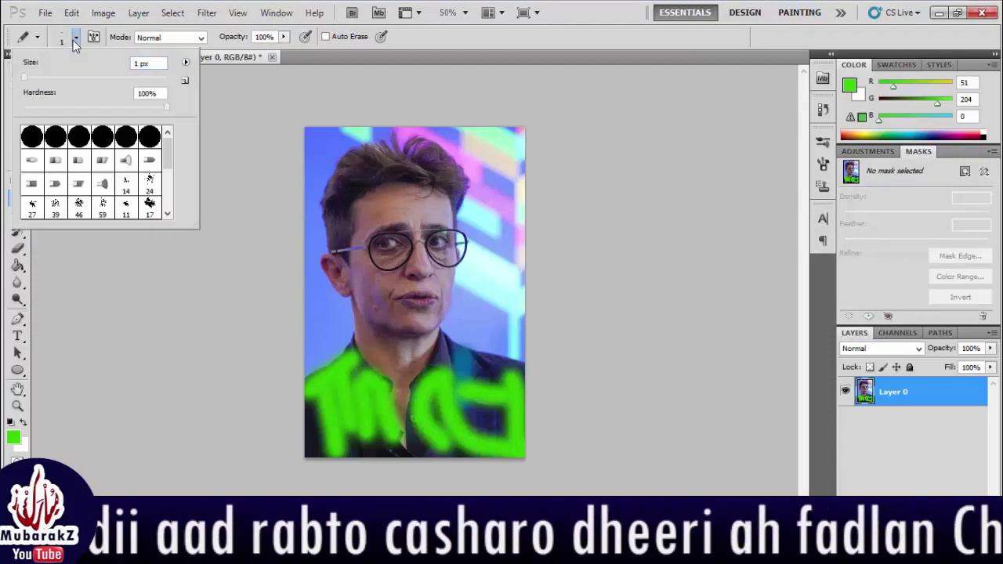
pyautogui.moveTo(25, 74); pyautogui.dragTo(64, 75)
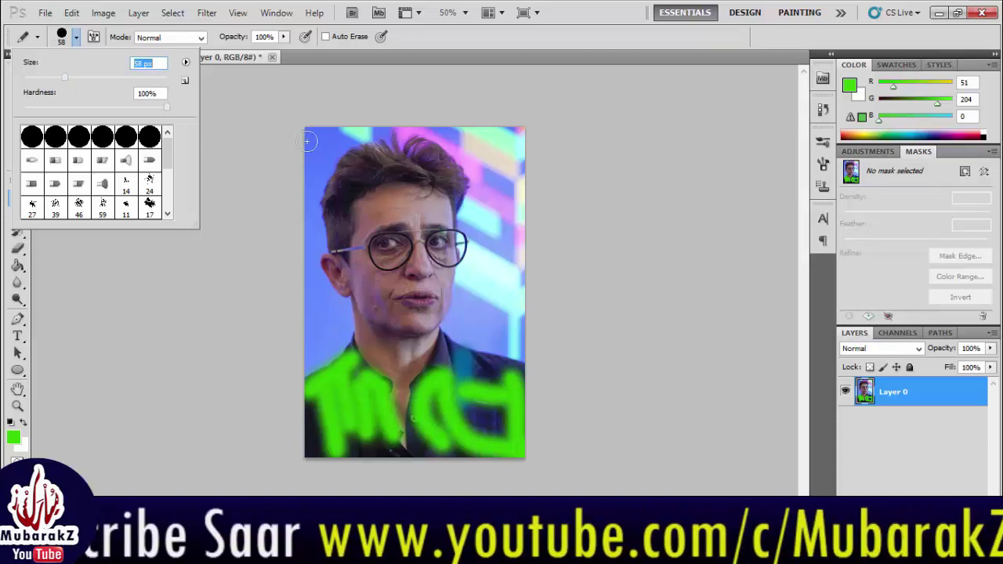
pyautogui.moveTo(315, 138); pyautogui.dragTo(316, 180)
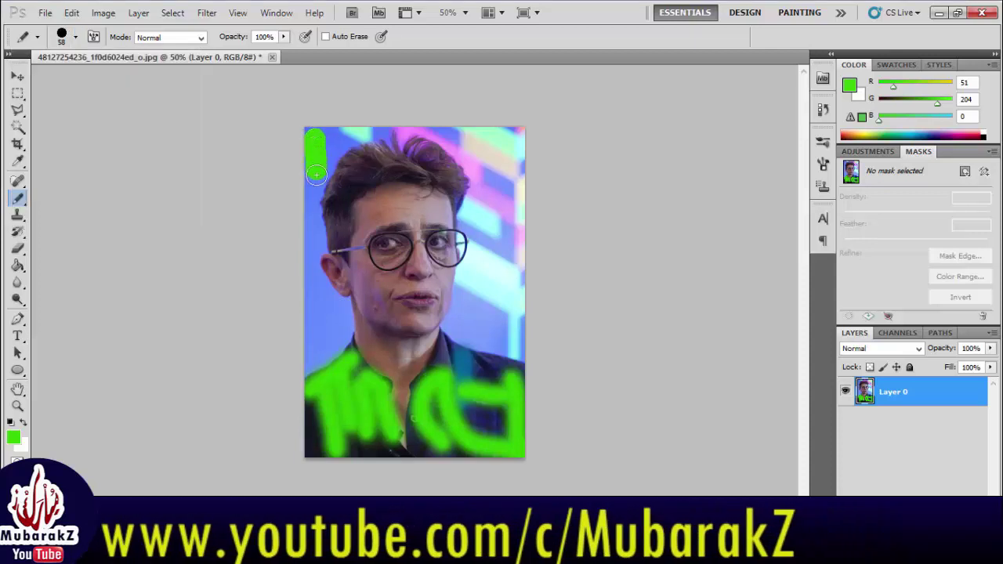
# Reduce the Pencil size to 10 px and handwrite "I am" on the forehead and "Somali" across the chin
pyautogui.click(75, 37)
pyautogui.moveTo(64, 81); pyautogui.dragTo(31, 77)
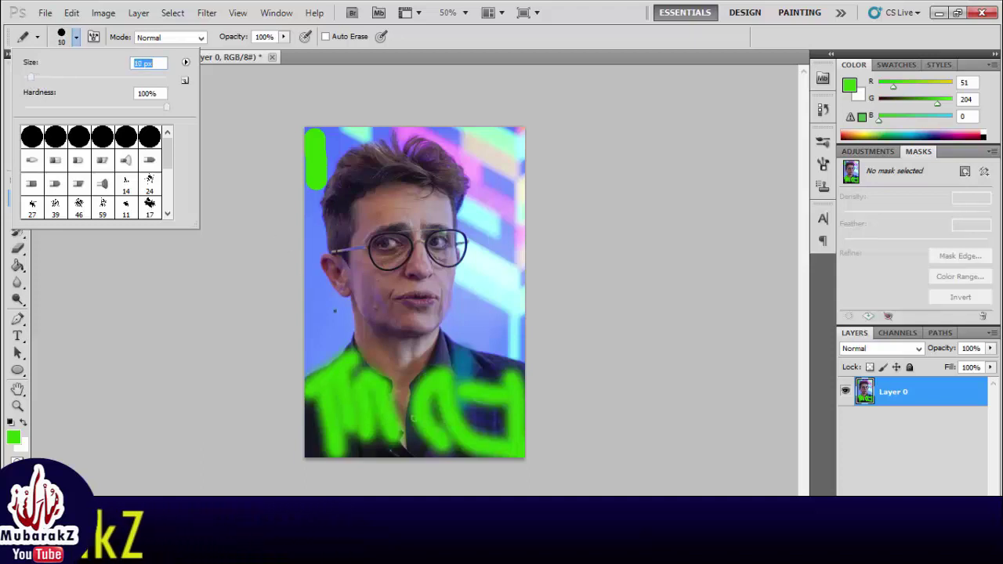
pyautogui.moveTo(371, 199)
pyautogui.mouseDown()
pyautogui.moveTo(365, 228)
pyautogui.moveTo(383, 225)
pyautogui.moveTo(381, 198)
pyautogui.mouseUp()
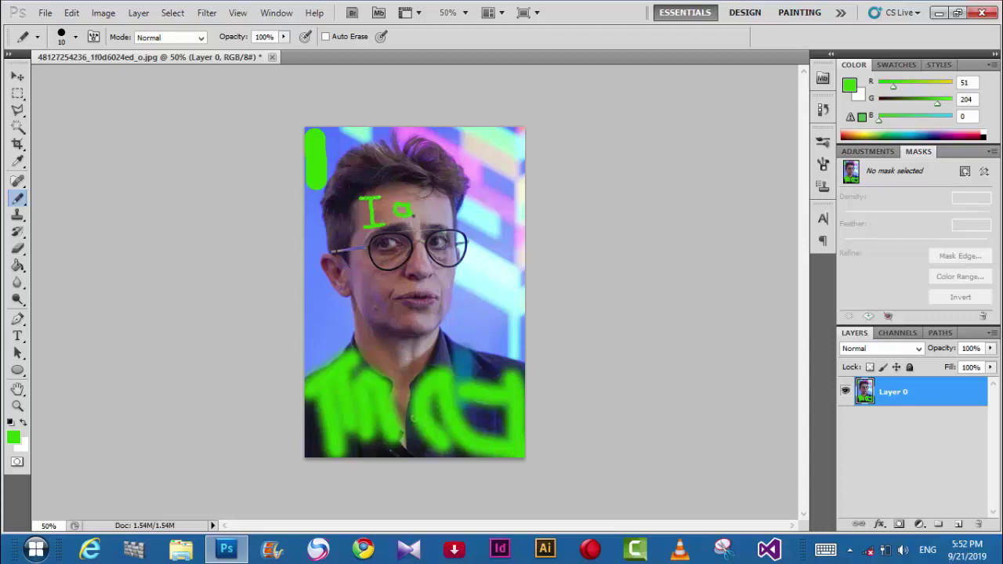
pyautogui.moveTo(419, 212)
pyautogui.mouseDown()
pyautogui.moveTo(424, 197)
pyautogui.moveTo(448, 221)
pyautogui.mouseUp()
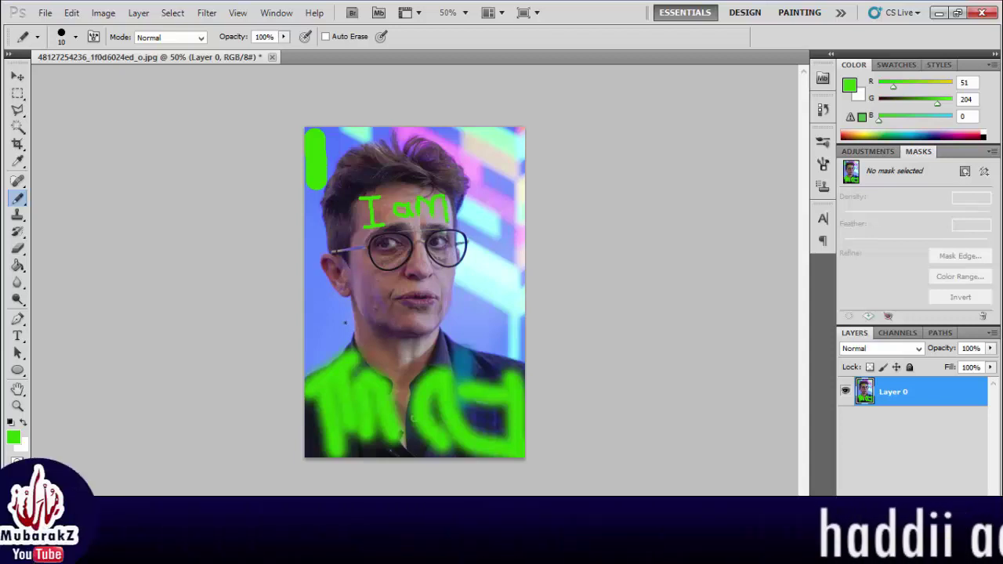
pyautogui.moveTo(348, 305)
pyautogui.mouseDown()
pyautogui.moveTo(313, 333)
pyautogui.moveTo(345, 339)
pyautogui.moveTo(348, 350)
pyautogui.moveTo(304, 350)
pyautogui.mouseUp()
pyautogui.moveTo(373, 327)
pyautogui.mouseDown()
pyautogui.moveTo(392, 336)
pyautogui.moveTo(380, 320)
pyautogui.moveTo(411, 311)
pyautogui.moveTo(415, 331)
pyautogui.moveTo(428, 315)
pyautogui.mouseUp()
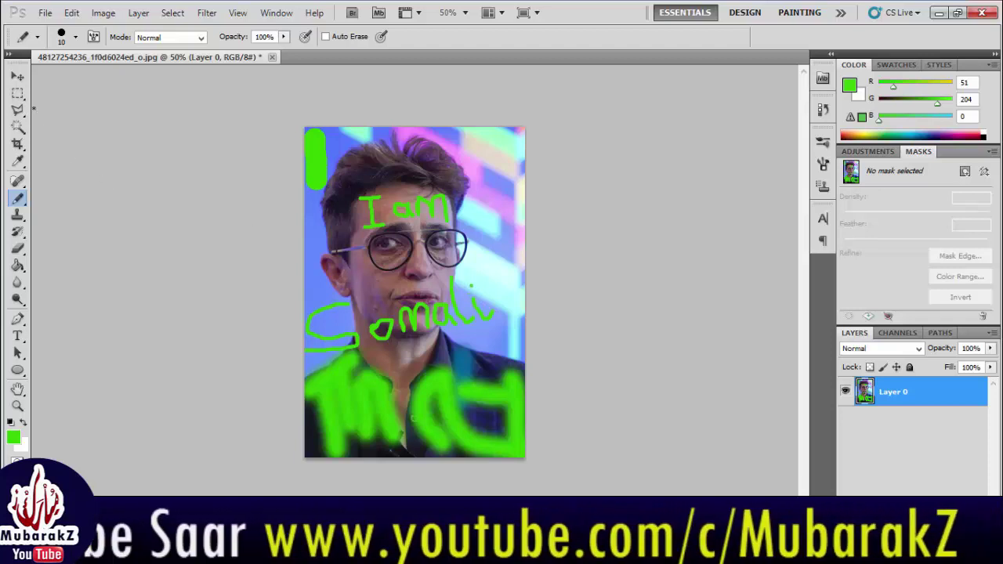
# Recolour parts of the cheek and the neck green with the Color Replacement tool
pyautogui.click(26, 198)
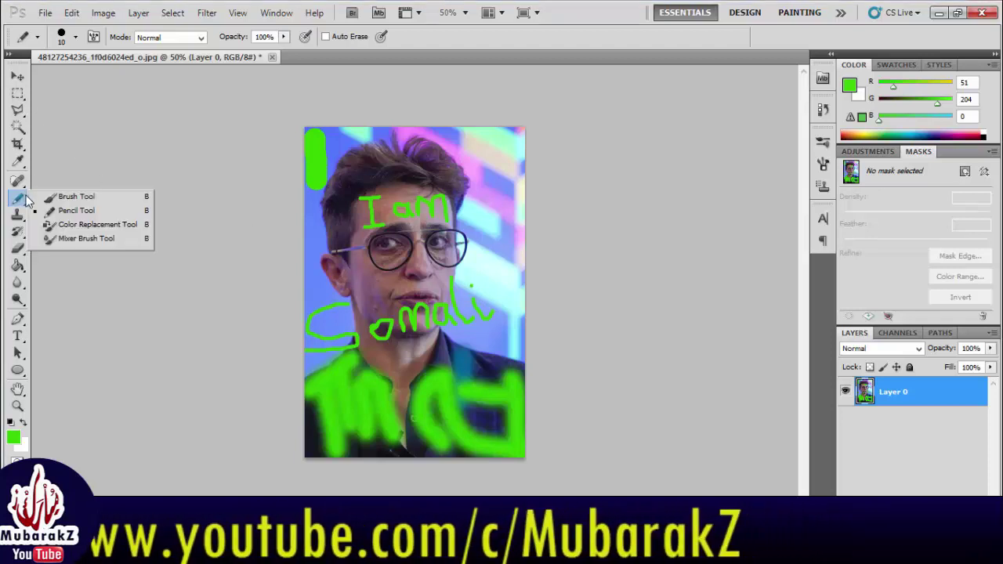
pyautogui.click(63, 224)
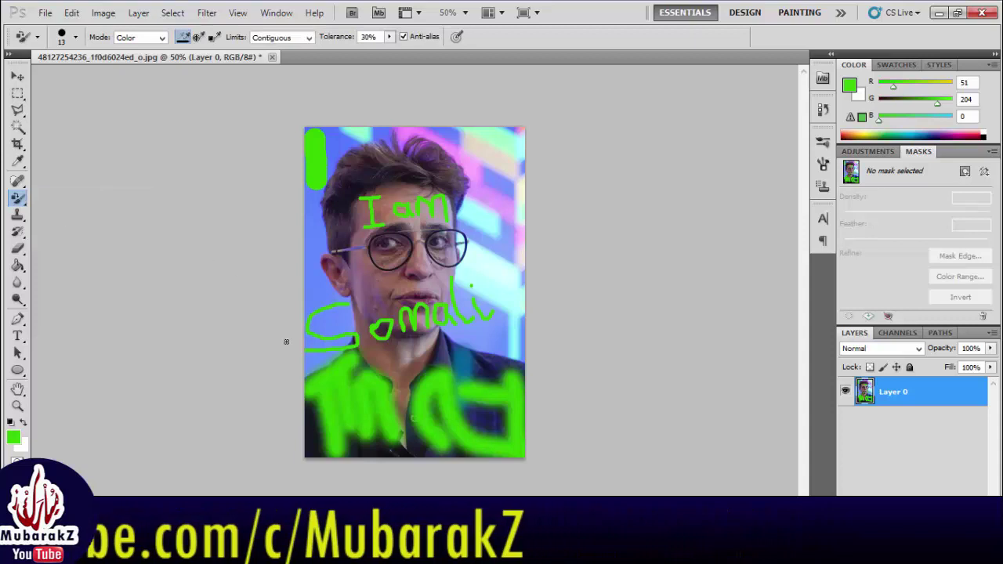
pyautogui.moveTo(376, 279)
pyautogui.mouseDown()
pyautogui.moveTo(345, 302)
pyautogui.moveTo(352, 275)
pyautogui.moveTo(376, 292)
pyautogui.mouseUp()
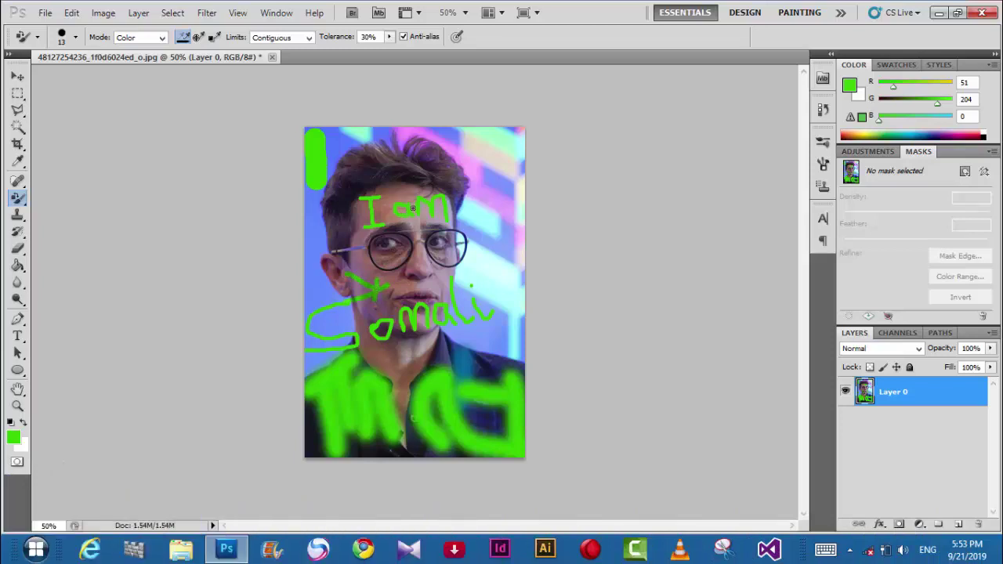
pyautogui.moveTo(362, 298)
pyautogui.mouseDown()
pyautogui.moveTo(362, 371)
pyautogui.moveTo(384, 356)
pyautogui.moveTo(393, 385)
pyautogui.moveTo(429, 353)
pyautogui.moveTo(383, 372)
pyautogui.moveTo(398, 363)
pyautogui.moveTo(377, 363)
pyautogui.moveTo(413, 361)
pyautogui.moveTo(367, 361)
pyautogui.moveTo(437, 351)
pyautogui.moveTo(336, 358)
pyautogui.moveTo(418, 357)
pyautogui.moveTo(348, 358)
pyautogui.moveTo(398, 346)
pyautogui.mouseUp()
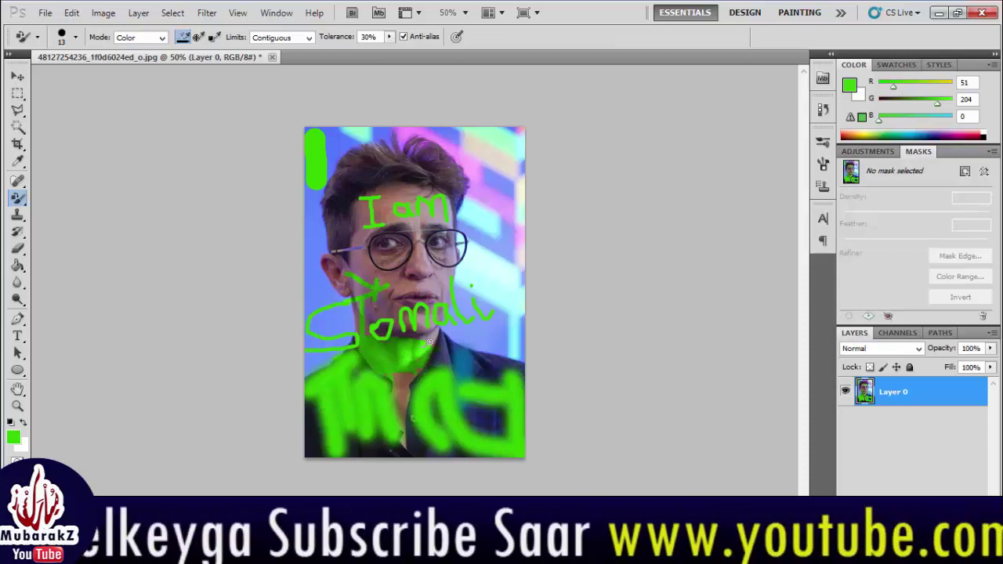
# Smear the mouth area, the background beside the face and the hair with the Mixer Brush
pyautogui.rightClick(19, 200)
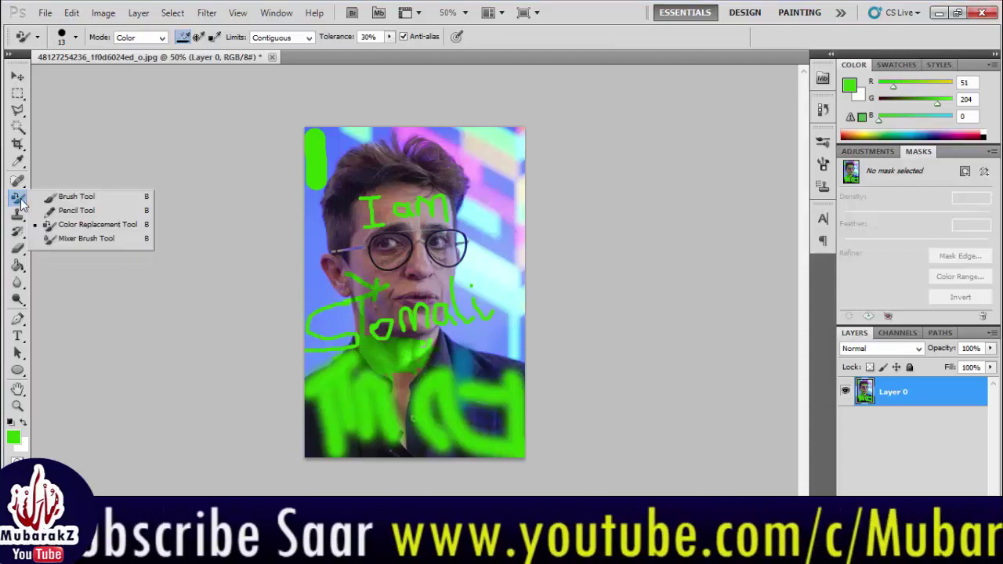
pyautogui.click(81, 238)
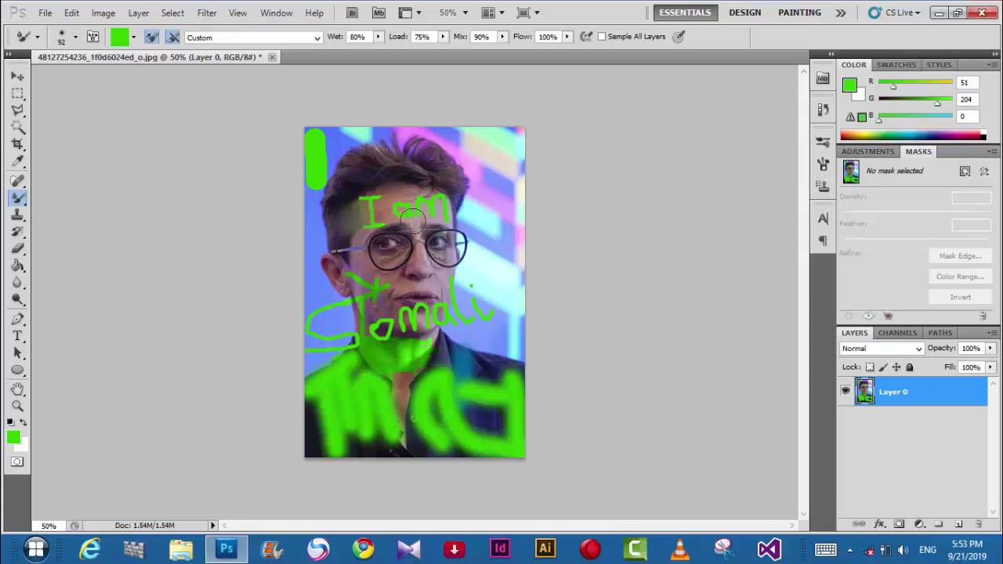
pyautogui.moveTo(447, 279)
pyautogui.mouseDown()
pyautogui.moveTo(378, 291)
pyautogui.moveTo(449, 306)
pyautogui.moveTo(378, 313)
pyautogui.moveTo(410, 291)
pyautogui.moveTo(411, 300)
pyautogui.moveTo(361, 275)
pyautogui.moveTo(398, 277)
pyautogui.mouseUp()
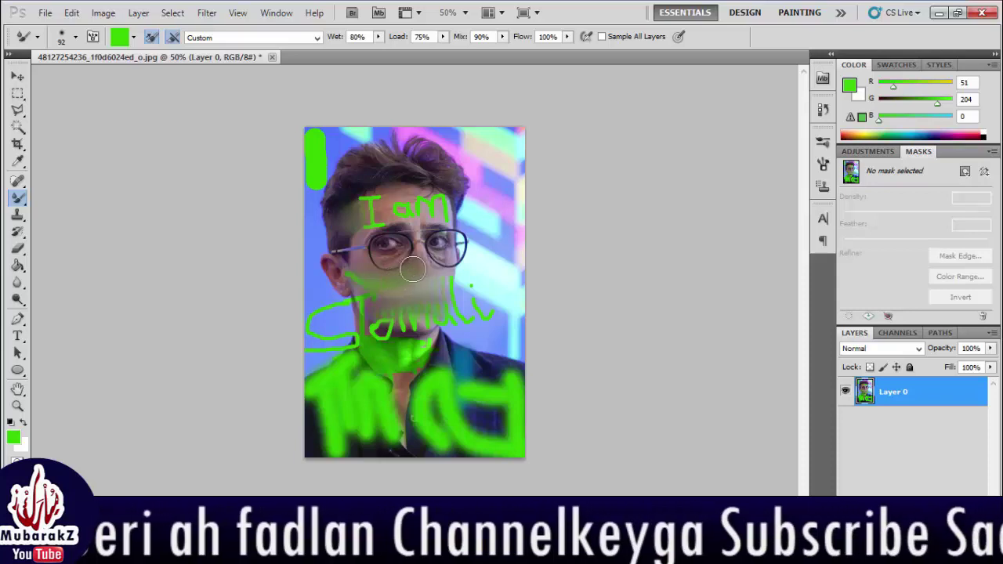
pyautogui.moveTo(483, 187)
pyautogui.mouseDown()
pyautogui.moveTo(489, 308)
pyautogui.moveTo(494, 184)
pyautogui.moveTo(493, 225)
pyautogui.moveTo(507, 151)
pyautogui.moveTo(510, 278)
pyautogui.moveTo(528, 168)
pyautogui.moveTo(514, 289)
pyautogui.moveTo(505, 181)
pyautogui.moveTo(491, 154)
pyautogui.moveTo(496, 274)
pyautogui.moveTo(482, 157)
pyautogui.moveTo(482, 268)
pyautogui.moveTo(486, 204)
pyautogui.moveTo(471, 154)
pyautogui.moveTo(479, 251)
pyautogui.moveTo(483, 209)
pyautogui.moveTo(513, 344)
pyautogui.mouseUp()
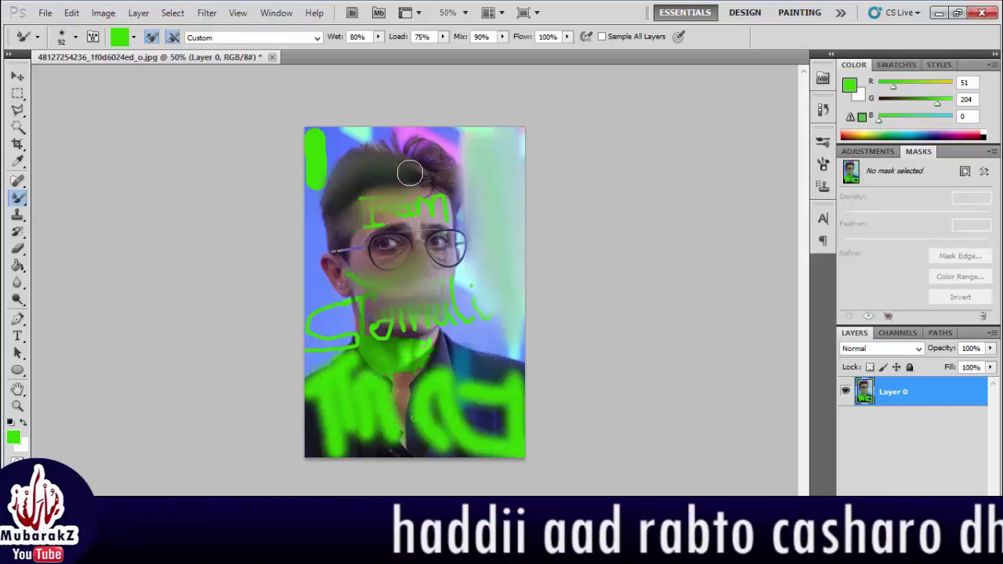
# Set the Clone Stamp brush size to 80 px and try stamping over the eye in the photo's left lens
pyautogui.click(21, 220)
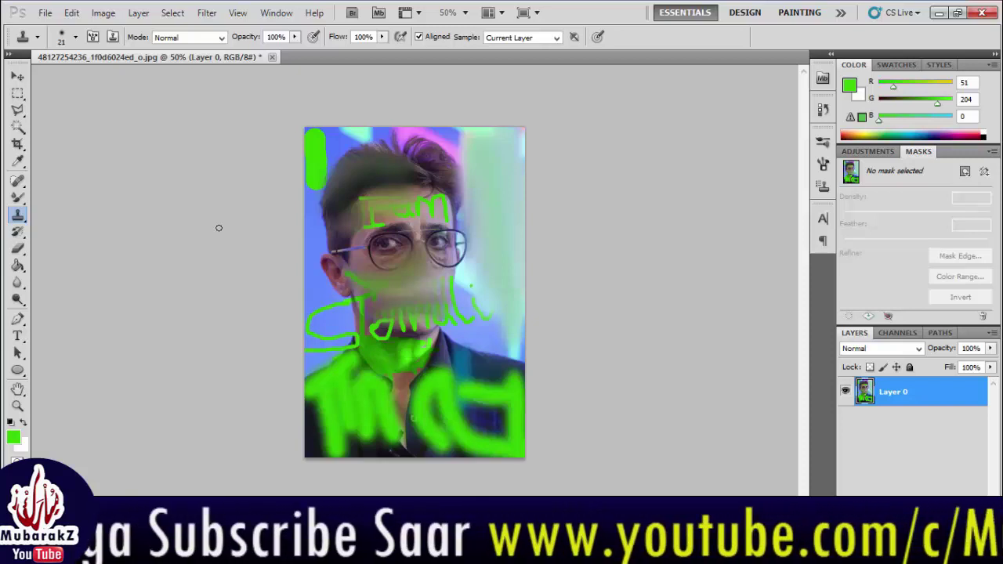
pyautogui.rightClick(28, 217)
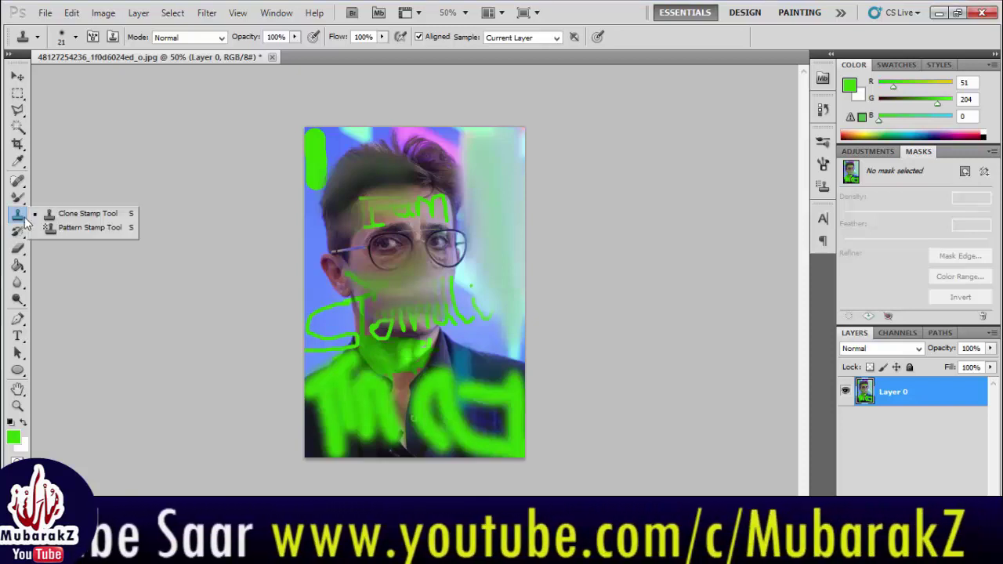
pyautogui.click(45, 214)
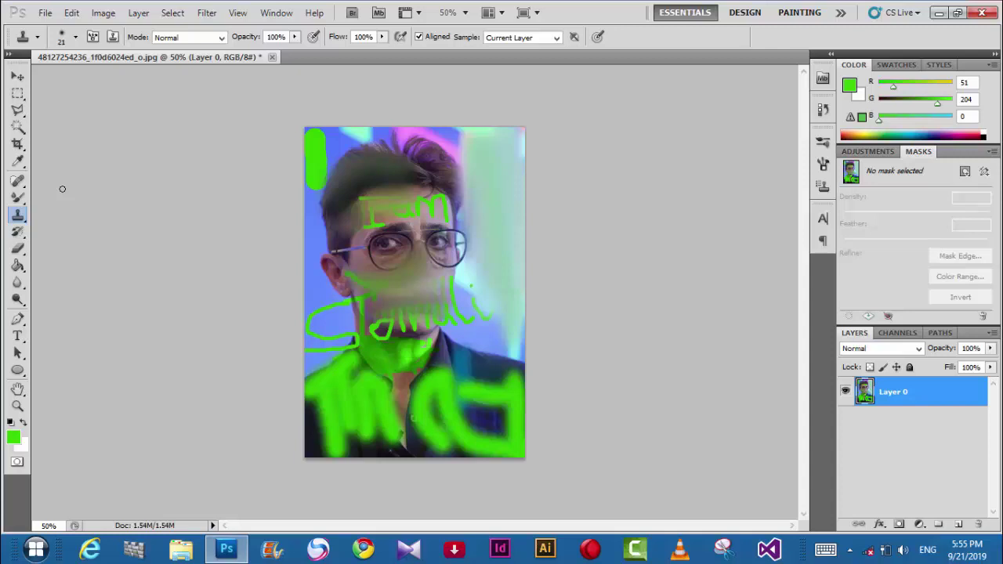
pyautogui.click(76, 37)
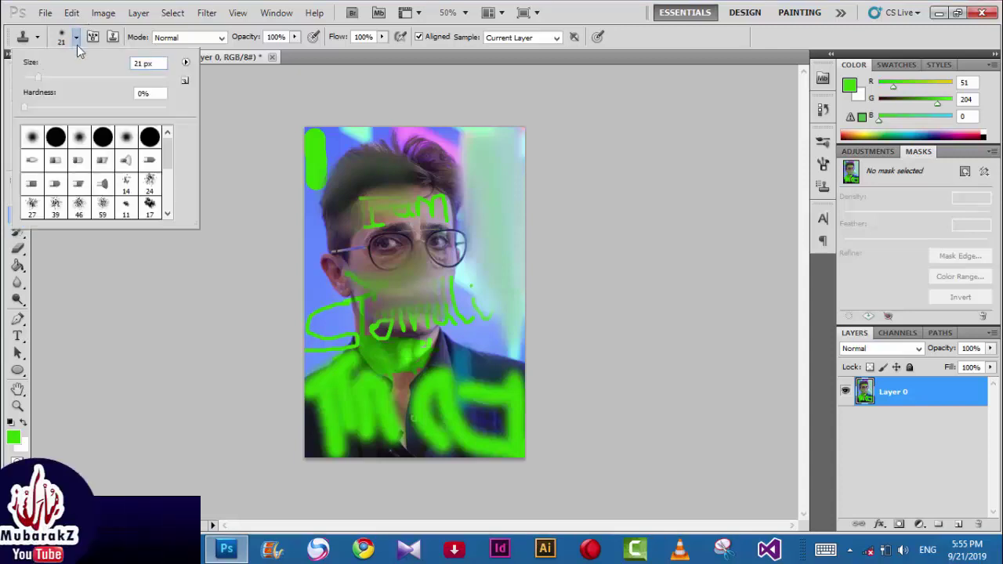
pyautogui.moveTo(42, 77); pyautogui.dragTo(54, 75)
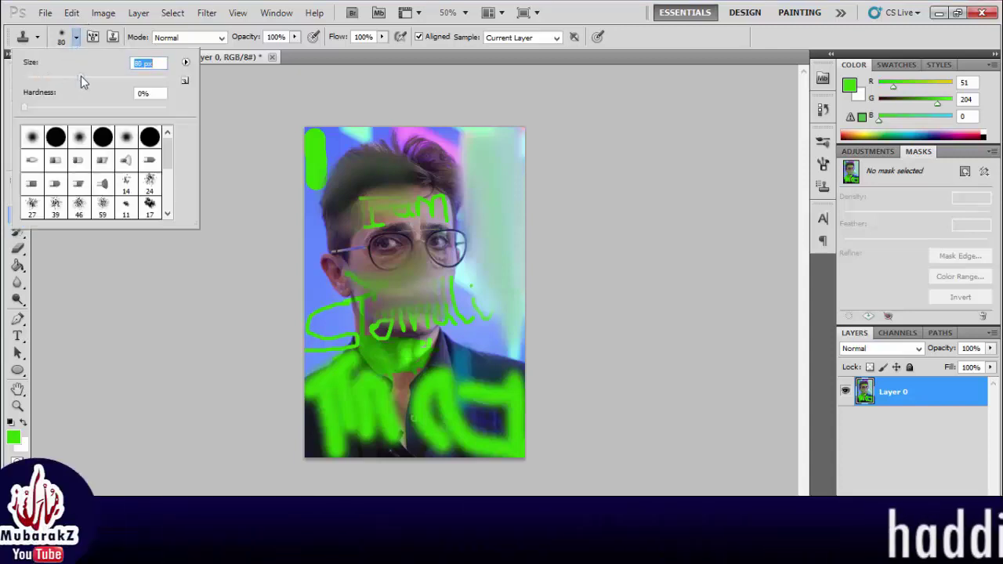
pyautogui.click(390, 247)
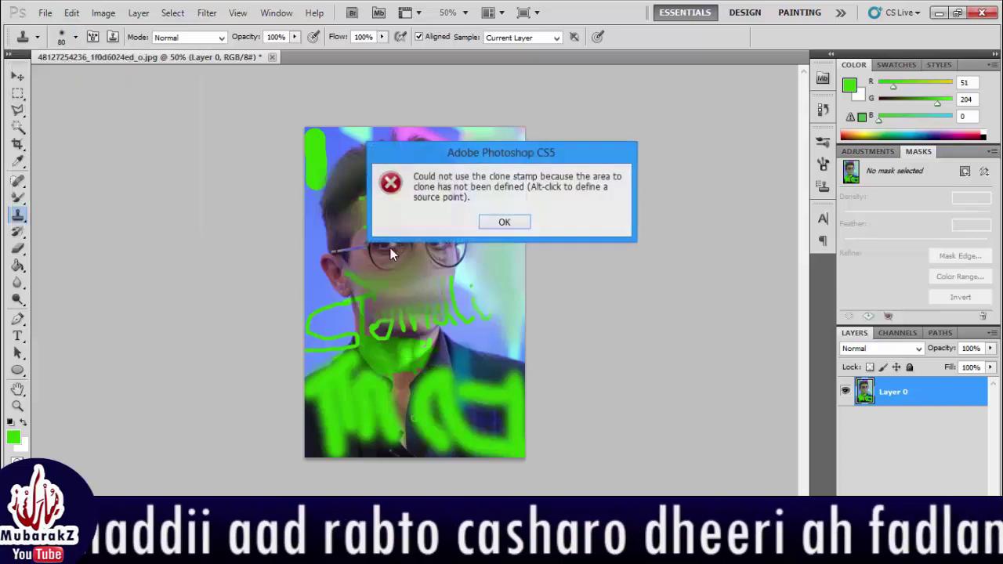
pyautogui.click(494, 222)
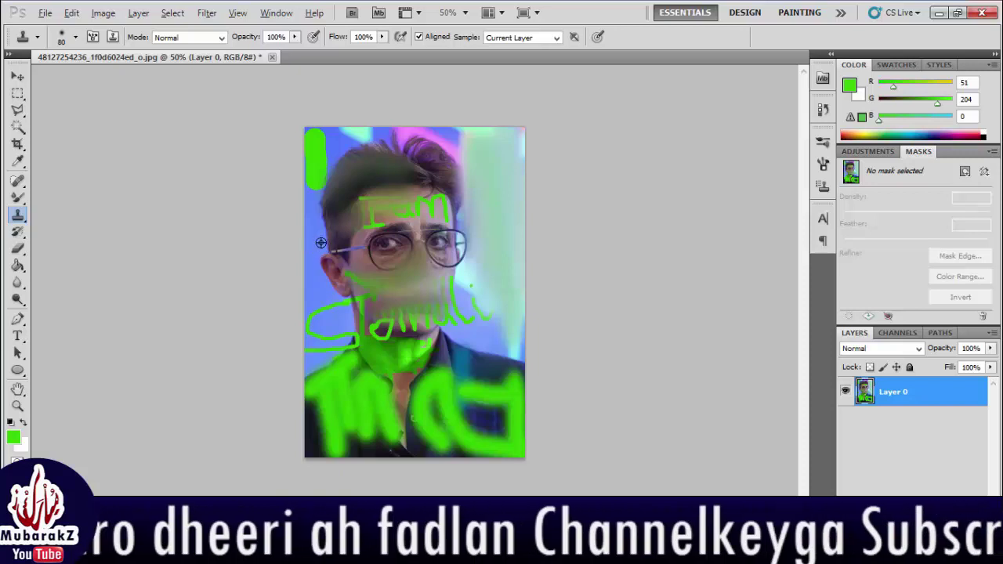
# Define the eye in the photo's left lens as the clone source and stamp over the eyes, nose, cheeks and chin
pyautogui.keyDown('alt'); pyautogui.click(384, 246); pyautogui.keyUp('alt')
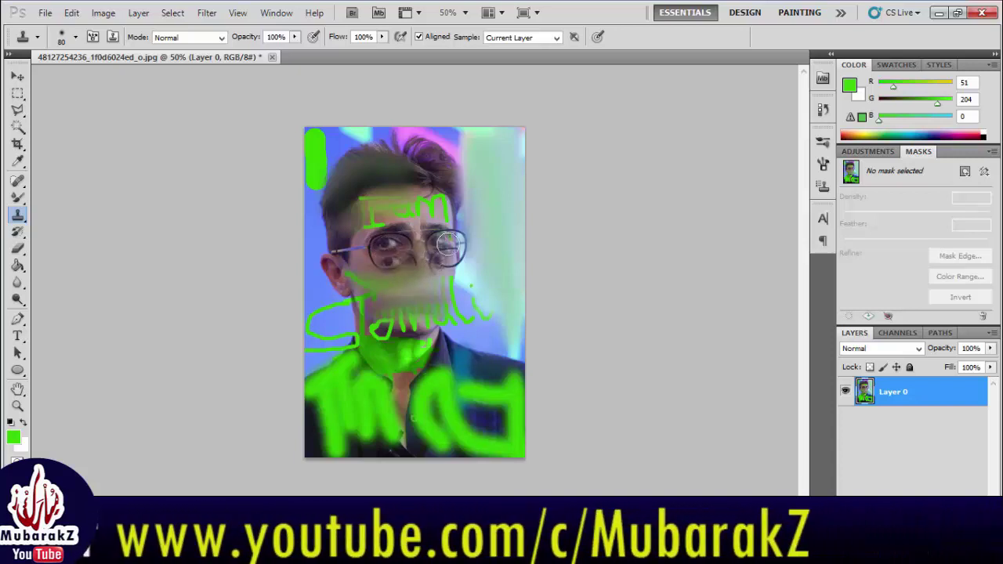
pyautogui.click(386, 244)
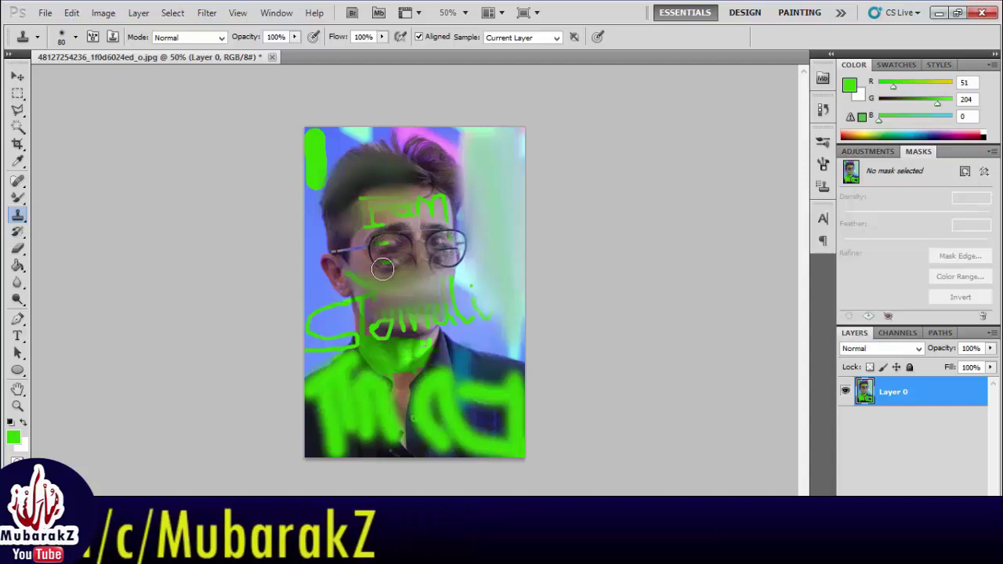
pyautogui.moveTo(381, 269)
pyautogui.mouseDown()
pyautogui.moveTo(362, 276)
pyautogui.moveTo(405, 350)
pyautogui.mouseUp()
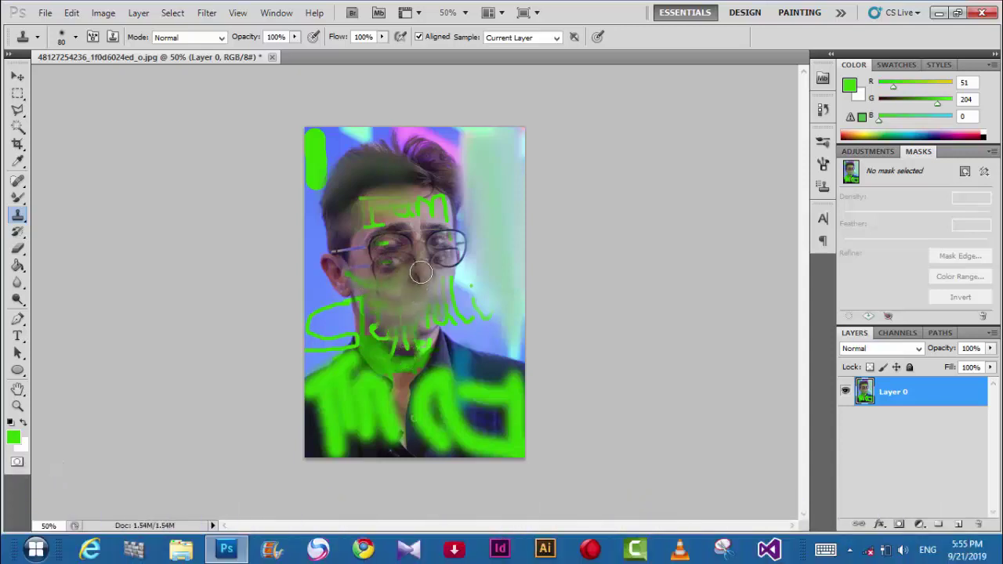
pyautogui.moveTo(435, 257)
pyautogui.mouseDown()
pyautogui.moveTo(450, 342)
pyautogui.moveTo(460, 311)
pyautogui.mouseUp()
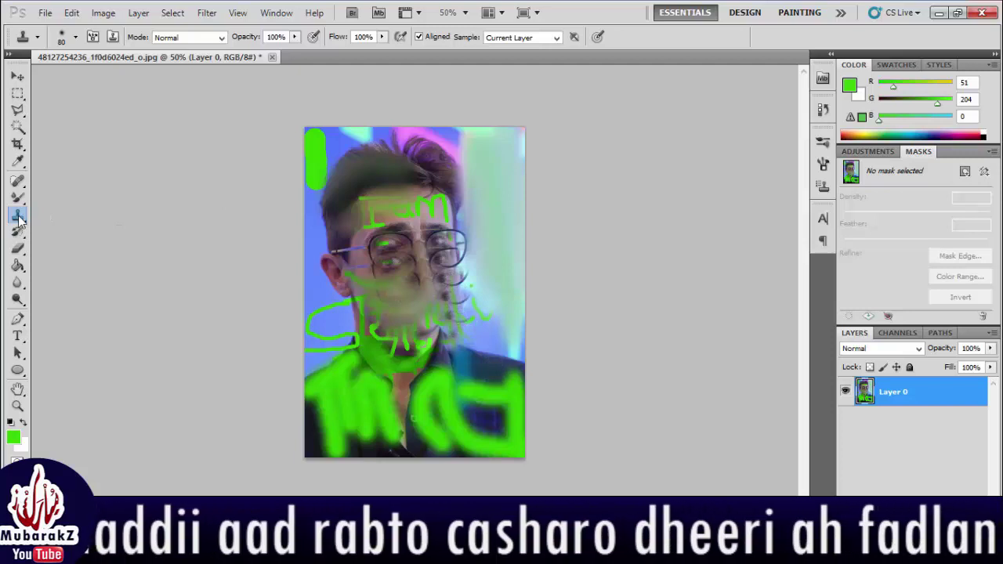
# Paint a vertical band of the multicoloured striped pattern over the background beside the face with the Pattern Stamp
pyautogui.moveTo(18, 219); pyautogui.dragTo(51, 232)
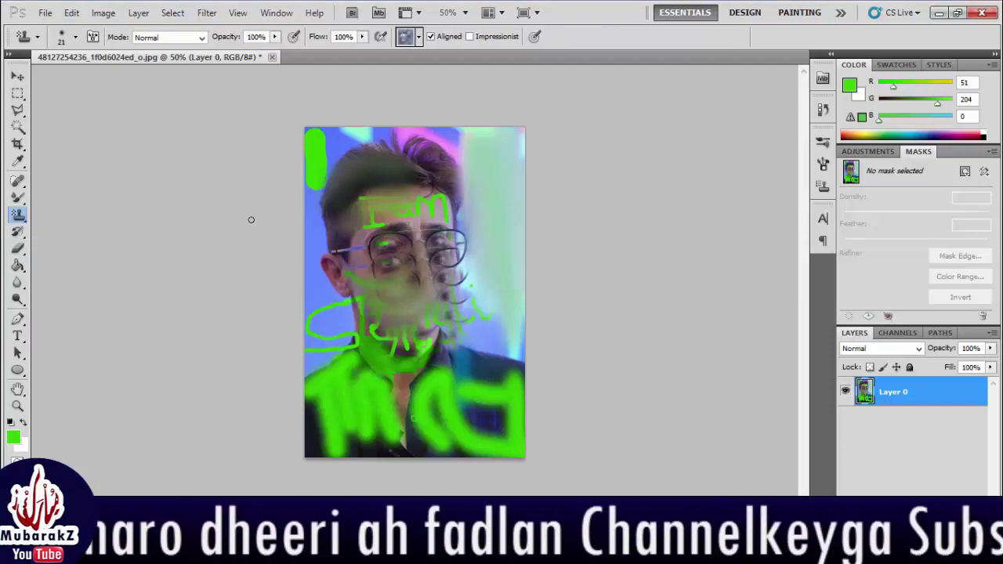
pyautogui.click(418, 37)
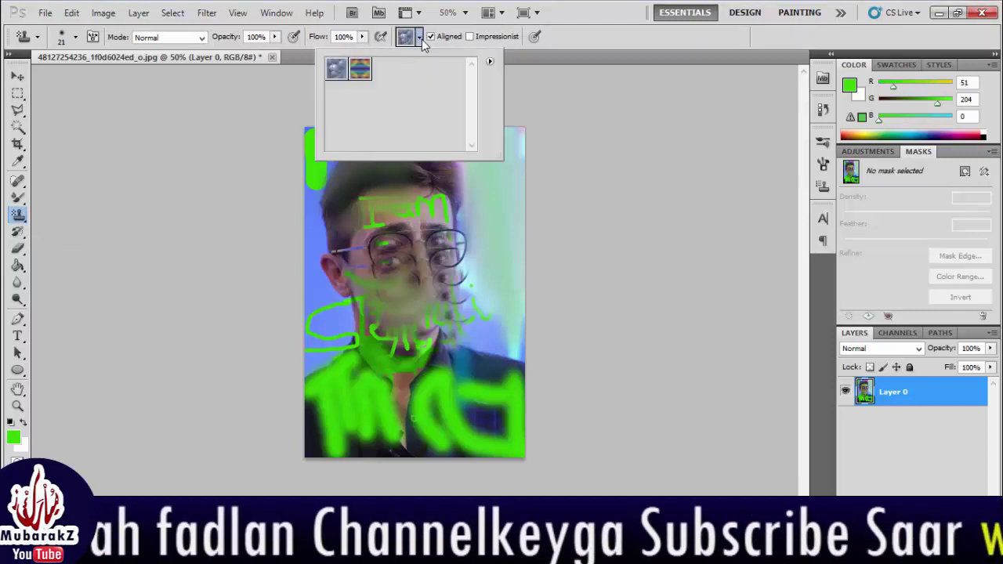
pyautogui.click(489, 62)
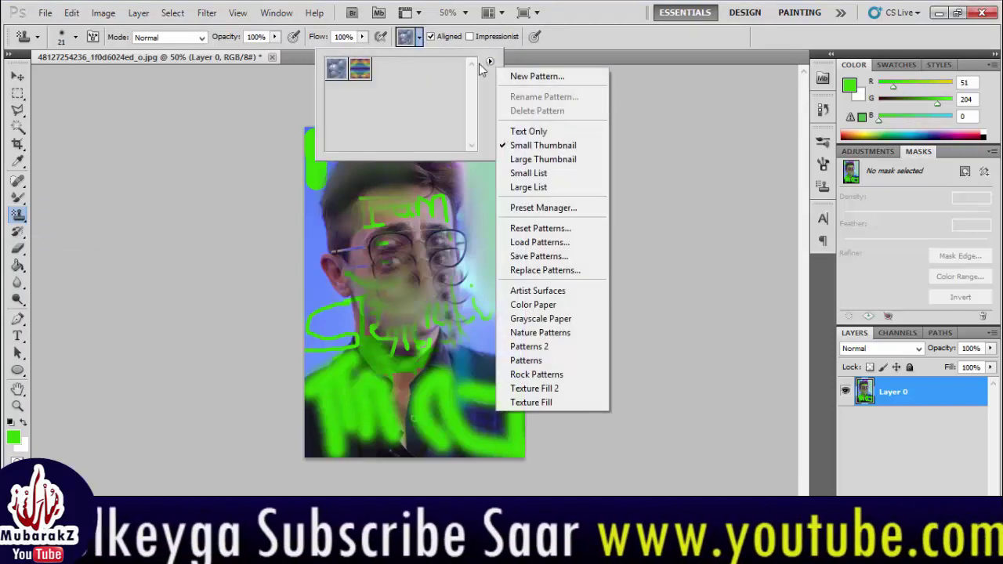
pyautogui.click(475, 66)
pyautogui.click(360, 70)
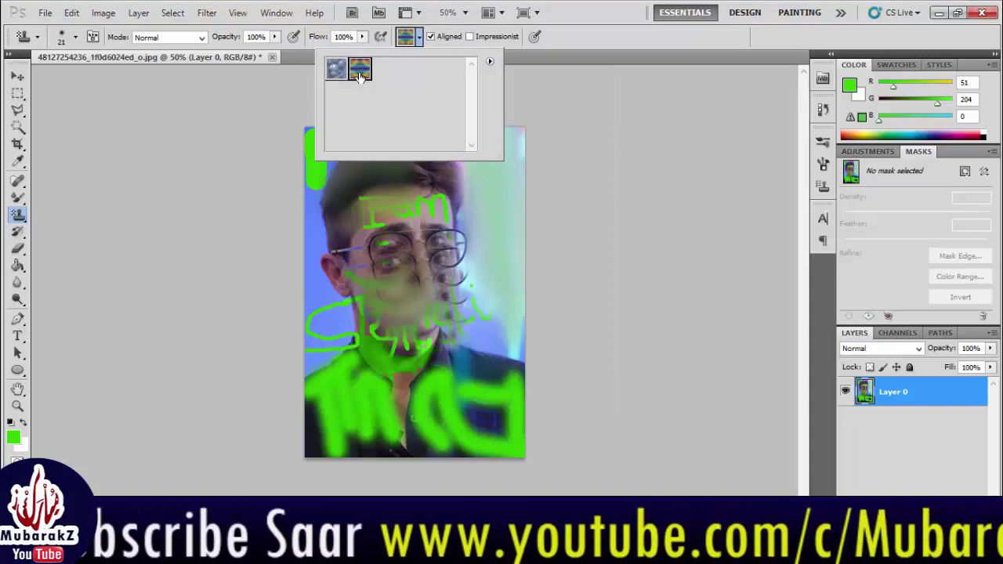
pyautogui.click(506, 200)
pyautogui.moveTo(506, 200)
pyautogui.mouseDown()
pyautogui.moveTo(502, 173)
pyautogui.moveTo(507, 272)
pyautogui.moveTo(515, 200)
pyautogui.moveTo(513, 246)
pyautogui.moveTo(486, 176)
pyautogui.moveTo(512, 300)
pyautogui.moveTo(515, 254)
pyautogui.moveTo(500, 214)
pyautogui.moveTo(486, 219)
pyautogui.moveTo(486, 171)
pyautogui.mouseUp()
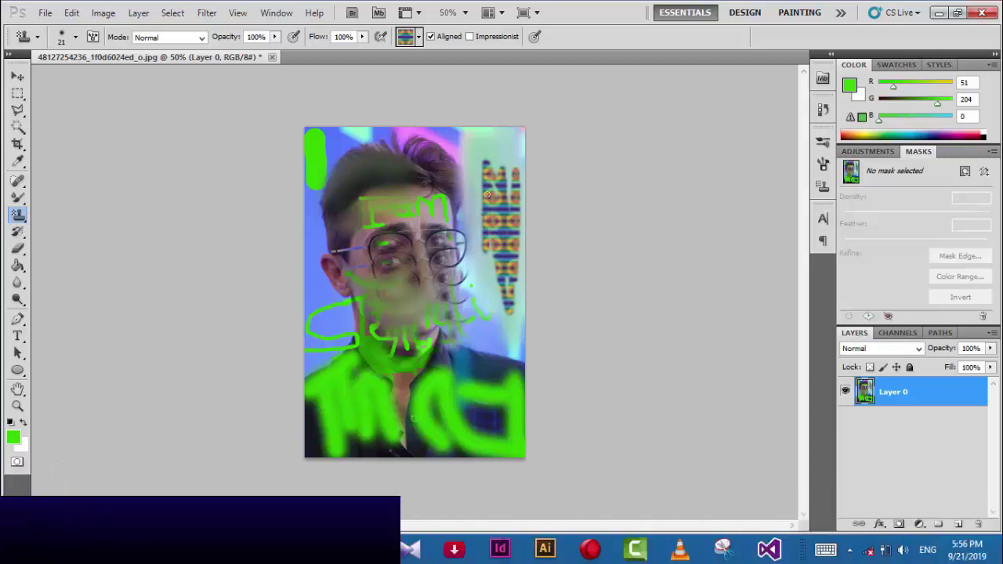
pyautogui.moveTo(500, 268)
pyautogui.mouseDown()
pyautogui.moveTo(489, 247)
pyautogui.moveTo(490, 298)
pyautogui.moveTo(486, 258)
pyautogui.moveTo(510, 314)
pyautogui.mouseUp()
pyautogui.moveTo(513, 359)
pyautogui.mouseDown()
pyautogui.moveTo(522, 302)
pyautogui.moveTo(509, 282)
pyautogui.moveTo(506, 329)
pyautogui.moveTo(497, 282)
pyautogui.moveTo(502, 361)
pyautogui.mouseUp()
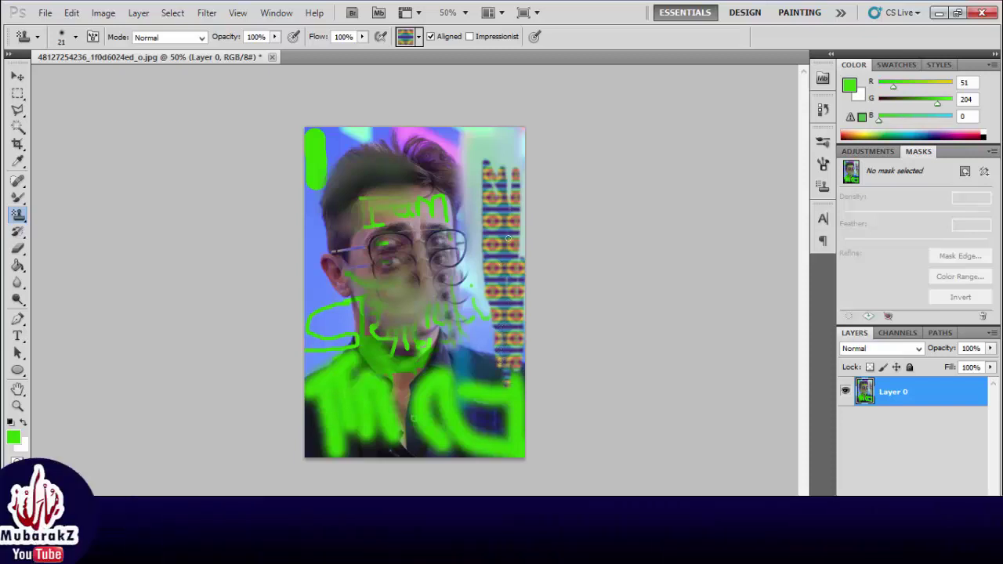
pyautogui.moveTo(517, 260)
pyautogui.mouseDown()
pyautogui.moveTo(521, 223)
pyautogui.moveTo(518, 278)
pyautogui.moveTo(501, 165)
pyautogui.moveTo(519, 228)
pyautogui.mouseUp()
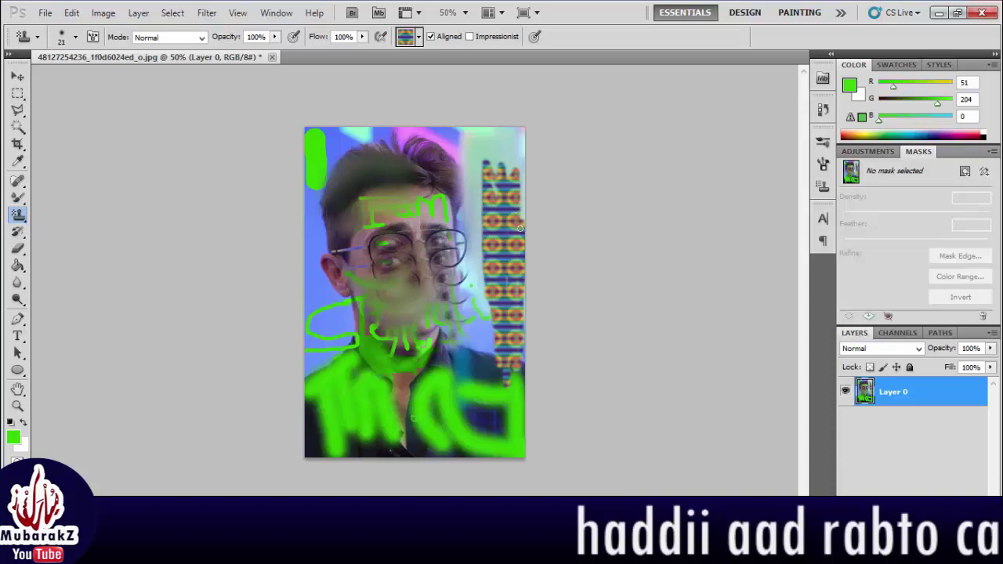
# Switch the Pattern Stamp to the grey bubble pattern and stamp it beside and above the multicoloured band
pyautogui.click(418, 37)
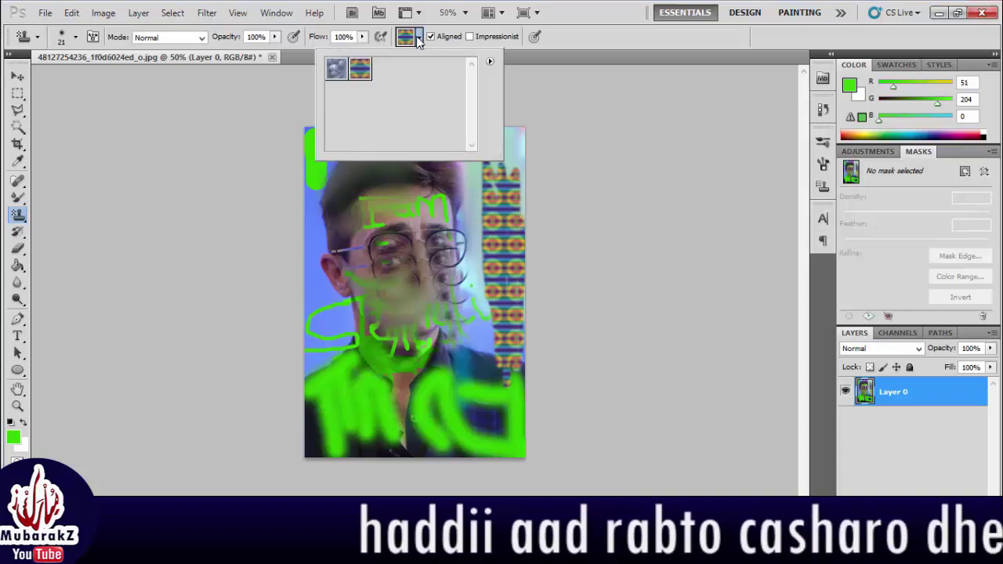
pyautogui.click(337, 70)
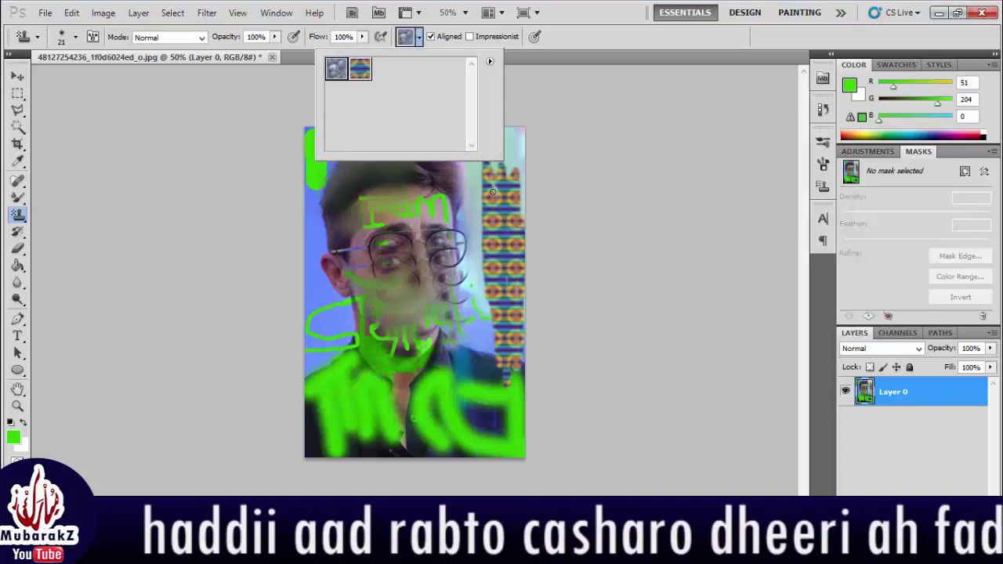
pyautogui.moveTo(476, 197)
pyautogui.mouseDown()
pyautogui.moveTo(476, 246)
pyautogui.moveTo(470, 138)
pyautogui.moveTo(470, 222)
pyautogui.moveTo(470, 166)
pyautogui.moveTo(485, 236)
pyautogui.moveTo(487, 120)
pyautogui.moveTo(479, 251)
pyautogui.moveTo(473, 235)
pyautogui.moveTo(492, 354)
pyautogui.moveTo(489, 323)
pyautogui.mouseUp()
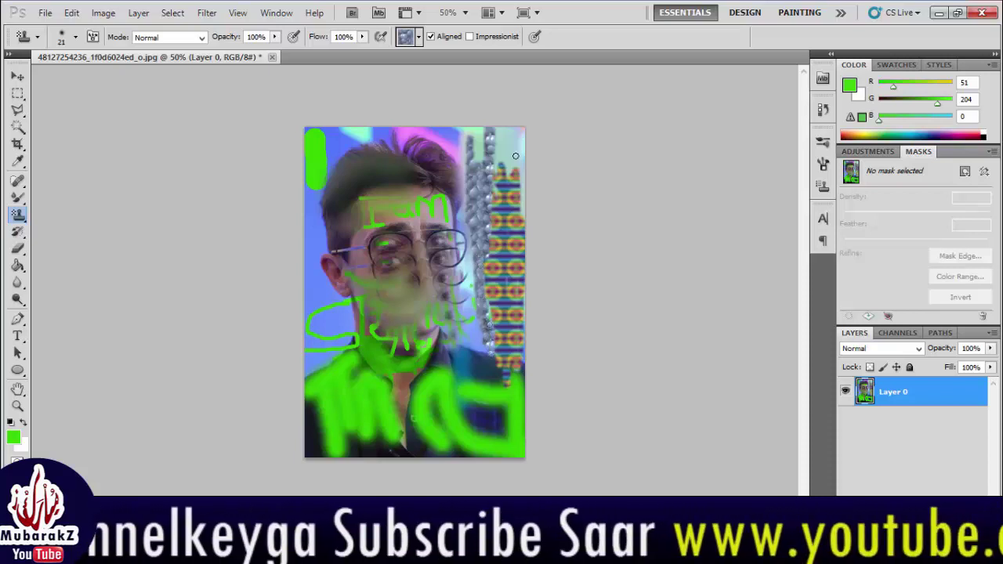
pyautogui.moveTo(497, 162)
pyautogui.mouseDown()
pyautogui.moveTo(500, 138)
pyautogui.moveTo(499, 160)
pyautogui.moveTo(479, 142)
pyautogui.moveTo(477, 160)
pyautogui.moveTo(463, 135)
pyautogui.moveTo(490, 131)
pyautogui.moveTo(457, 127)
pyautogui.moveTo(517, 131)
pyautogui.moveTo(515, 163)
pyautogui.mouseUp()
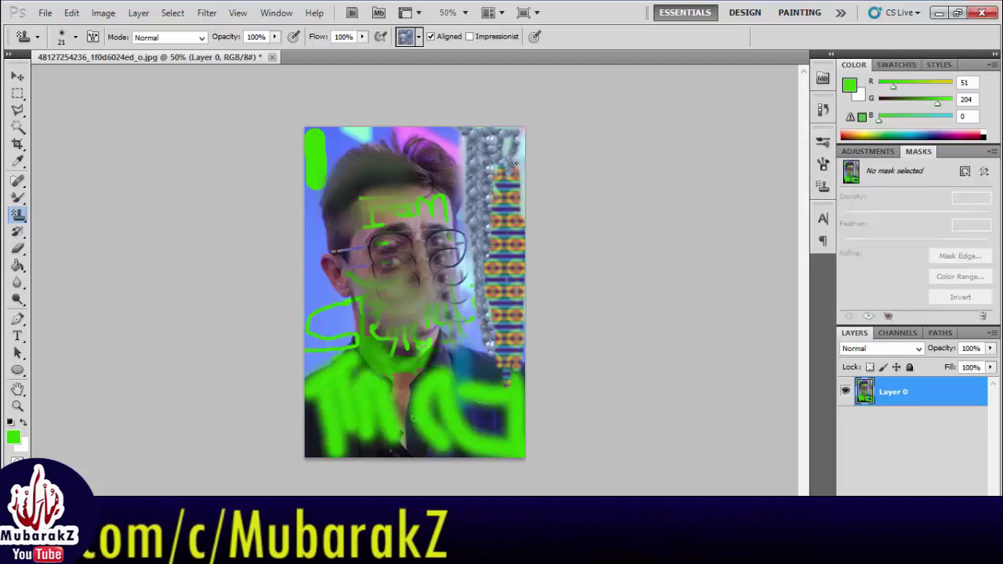
# Undo the Pattern Stamp strokes beside the face and the latest Clone Stamp strokes over the face
pyautogui.click(19, 234)
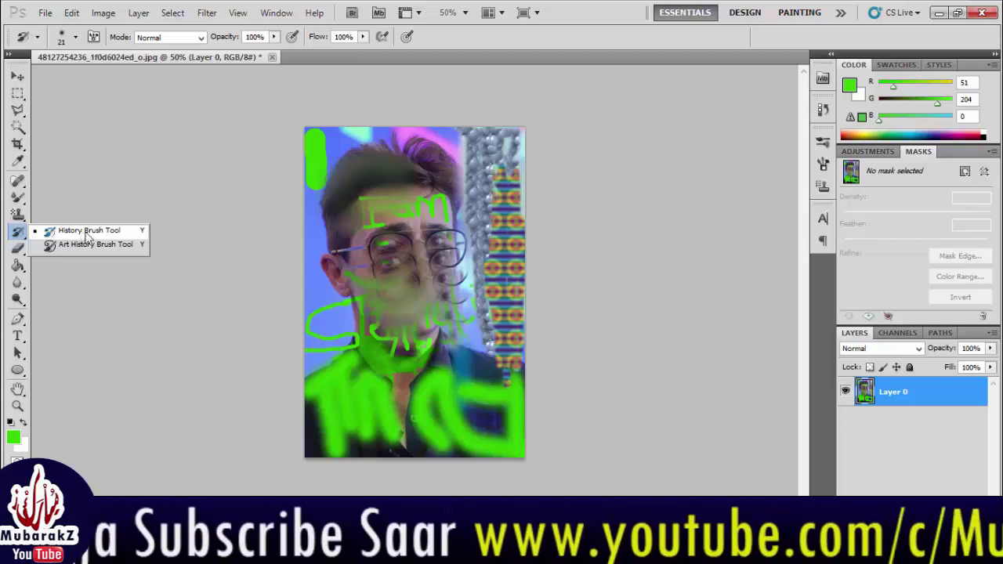
pyautogui.click(17, 76)
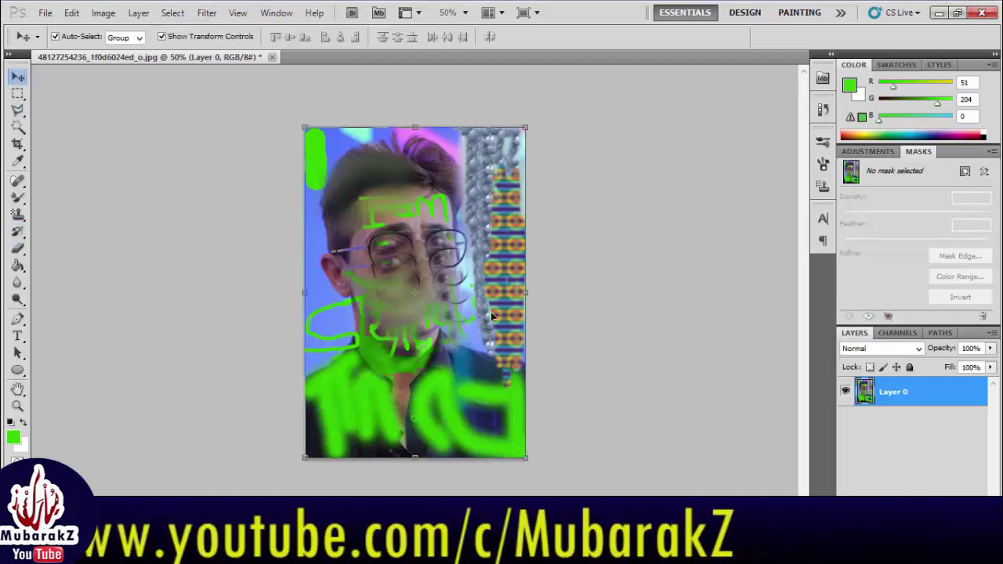
pyautogui.hotkey('ctrl', 'alt', 'z')
pyautogui.hotkey('ctrl', 'alt', 'z')
pyautogui.hotkey('ctrl', 'alt', 'z')
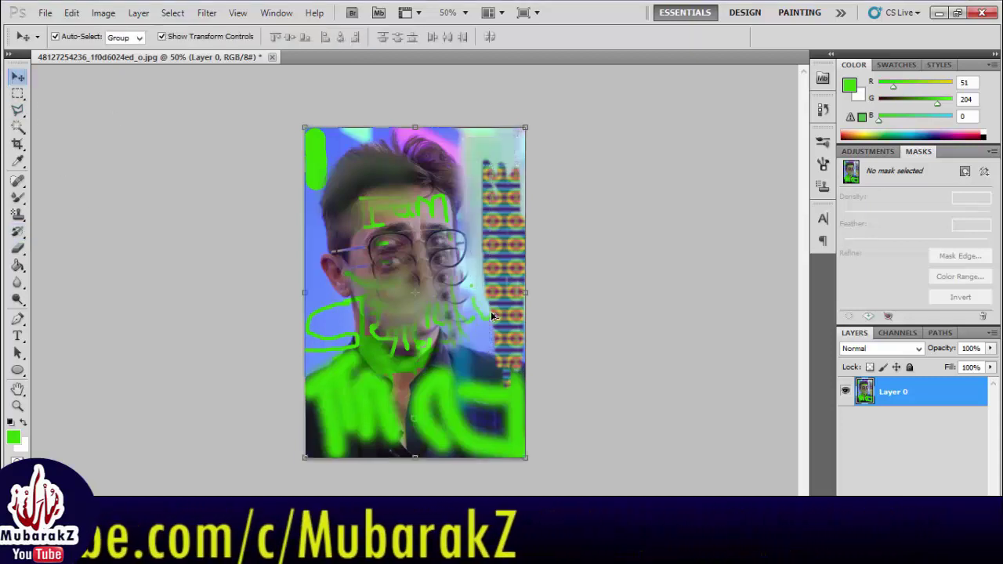
pyautogui.hotkey('ctrl', 'alt', 'z')
pyautogui.hotkey('ctrl', 'alt', 'z')
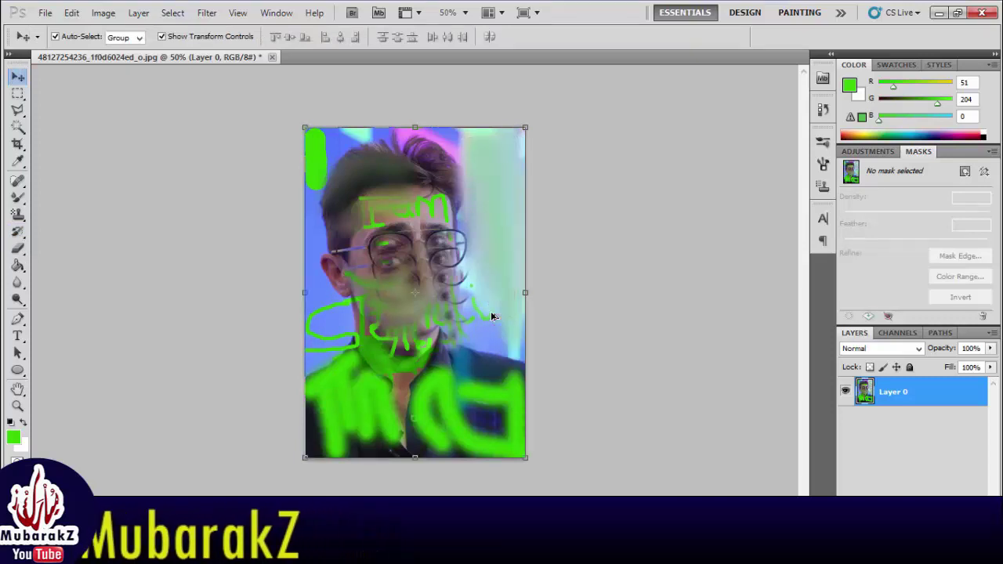
pyautogui.hotkey('ctrl', 'alt', 'z')
pyautogui.hotkey('ctrl', 'alt', 'z')
pyautogui.hotkey('ctrl', 'alt', 'z')
pyautogui.hotkey('ctrl', 'alt', 'z')
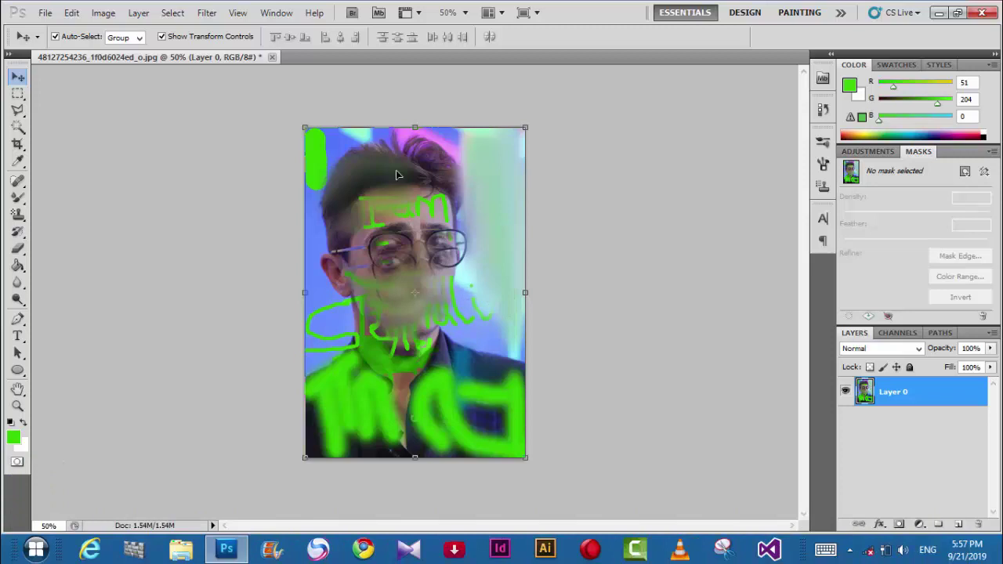
pyautogui.click(272, 57)
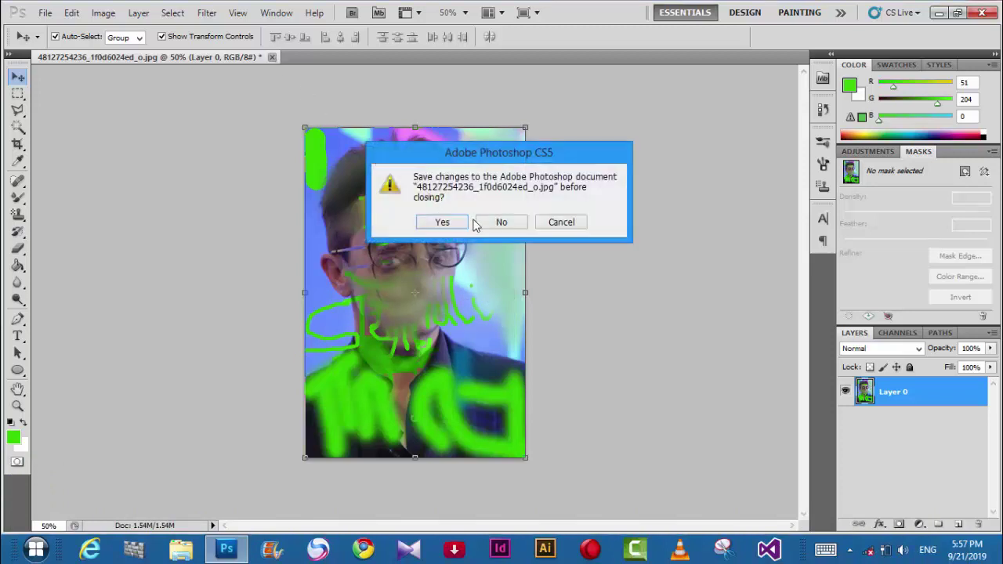
pyautogui.click(497, 222)
pyautogui.click(47, 14)
pyautogui.moveTo(233, 111)
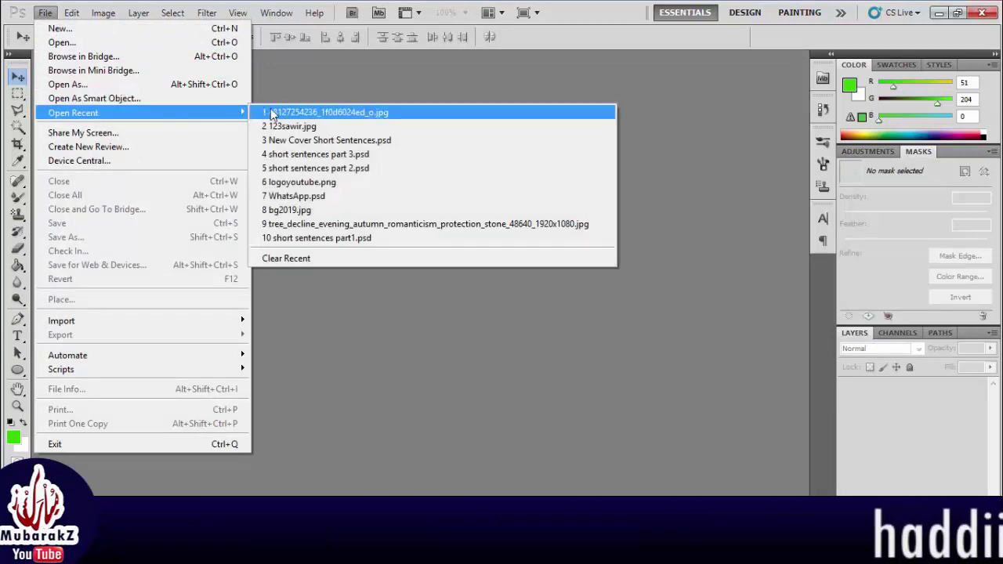
pyautogui.click(272, 112)
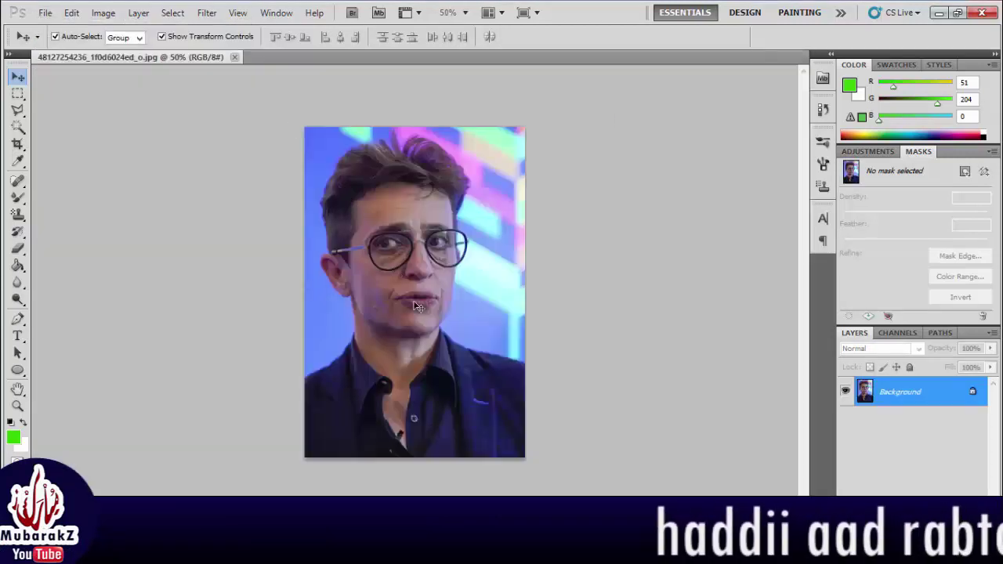
# Choose the Healing Brush and try to paint over the mouth without defining a source point
pyautogui.scroll(2, 418, 306)
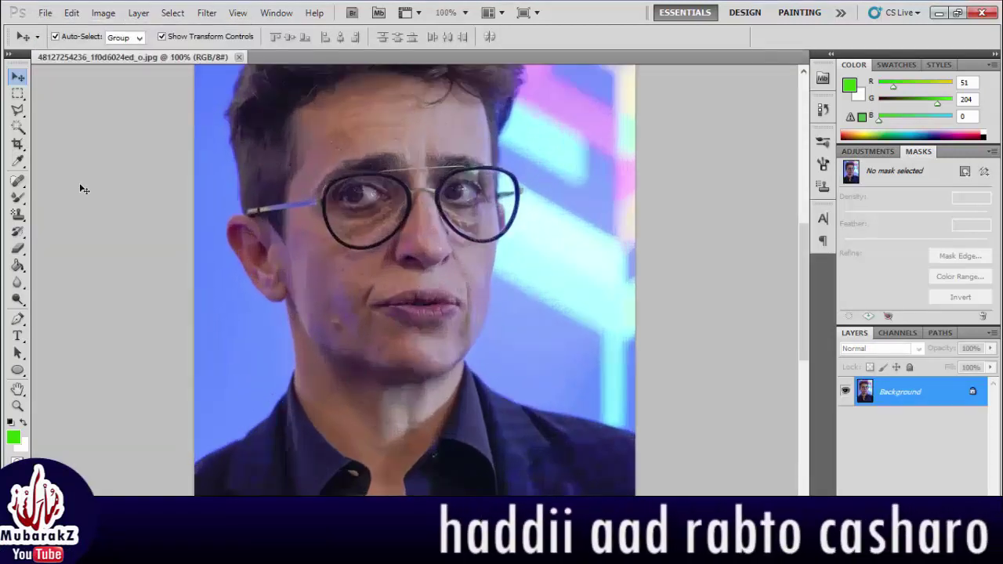
pyautogui.click(18, 180)
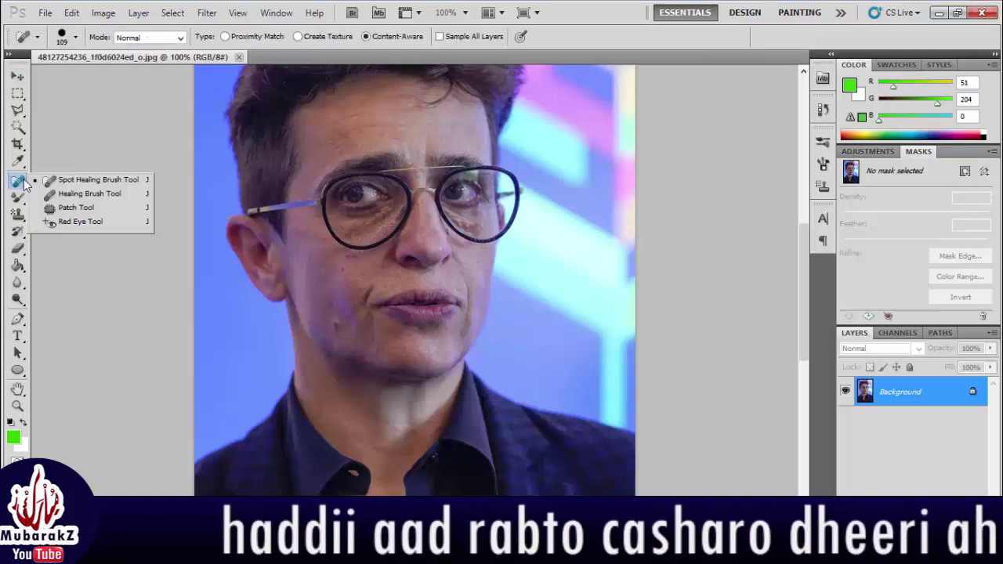
pyautogui.click(74, 195)
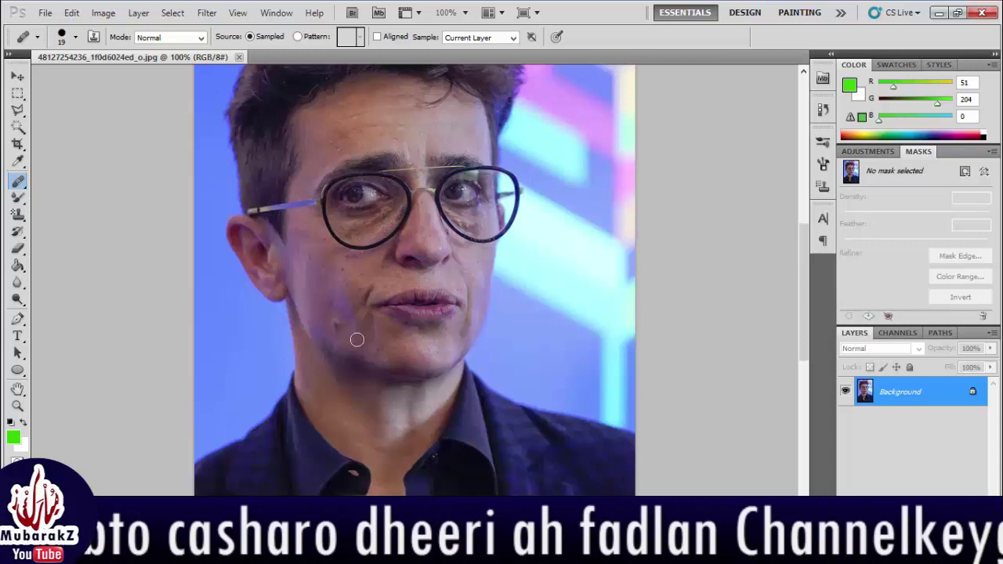
pyautogui.click(398, 307)
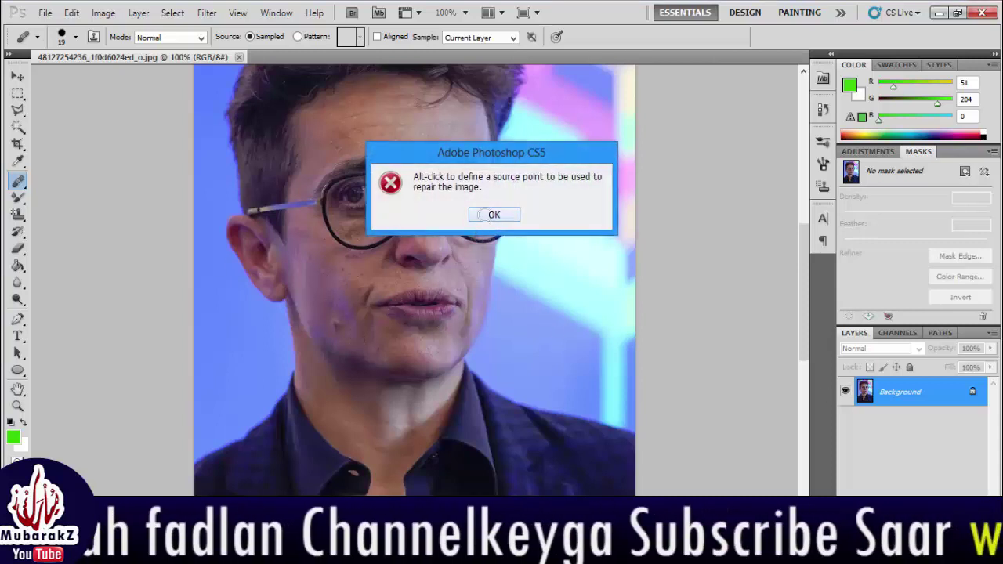
pyautogui.click(491, 213)
# Convert the locked Background into a regular layer named Layer 0 and try the Healing Brush on the mouth again
pyautogui.doubleClick(975, 394)
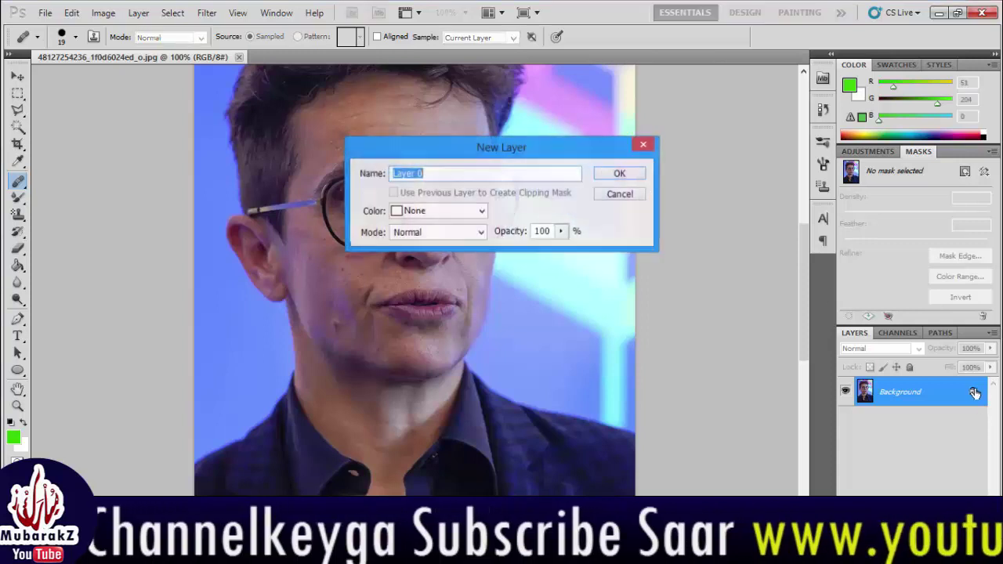
pyautogui.click(621, 173)
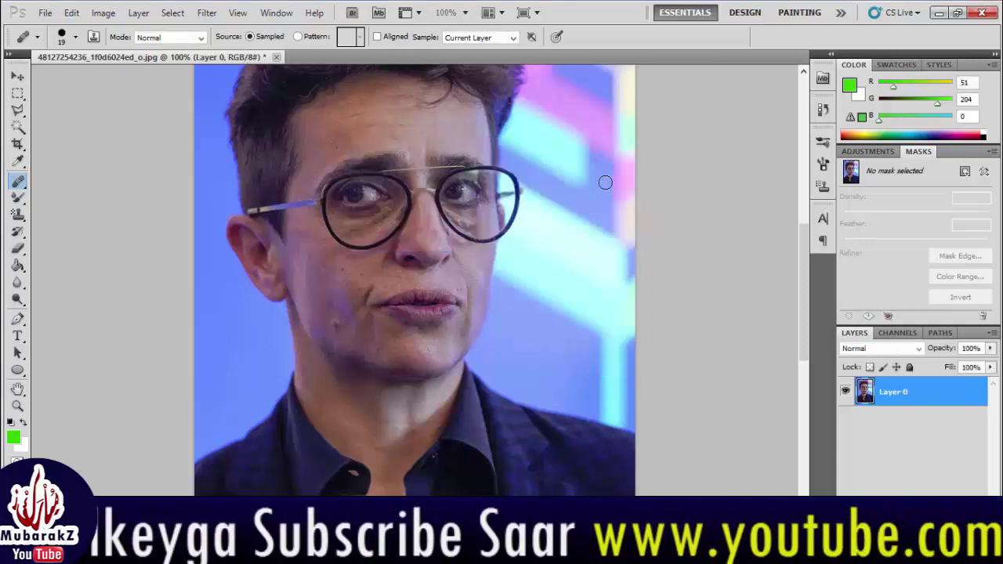
pyautogui.click(395, 302)
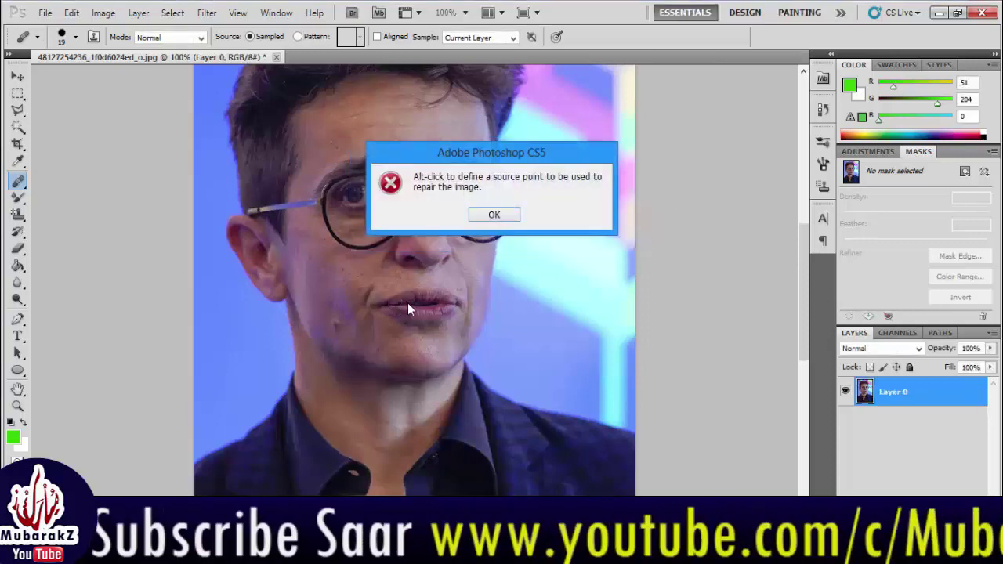
pyautogui.click(473, 223)
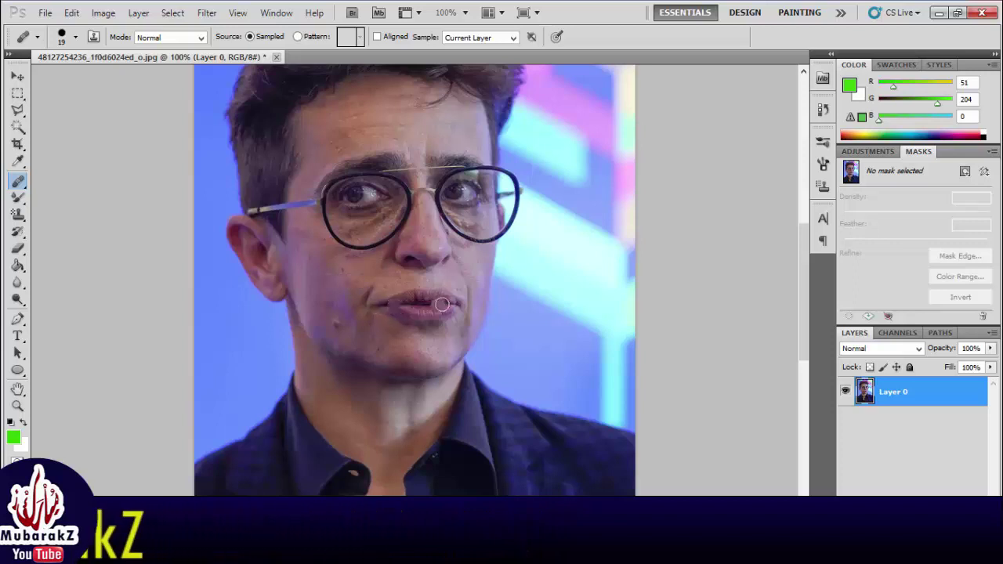
# Paint out the mouth and both eyes behind the glasses with the Healing Brush, using sampled skin
pyautogui.moveTo(447, 305)
pyautogui.mouseDown()
pyautogui.moveTo(381, 305)
pyautogui.moveTo(431, 294)
pyautogui.moveTo(460, 305)
pyautogui.moveTo(410, 316)
pyautogui.moveTo(376, 306)
pyautogui.mouseUp()
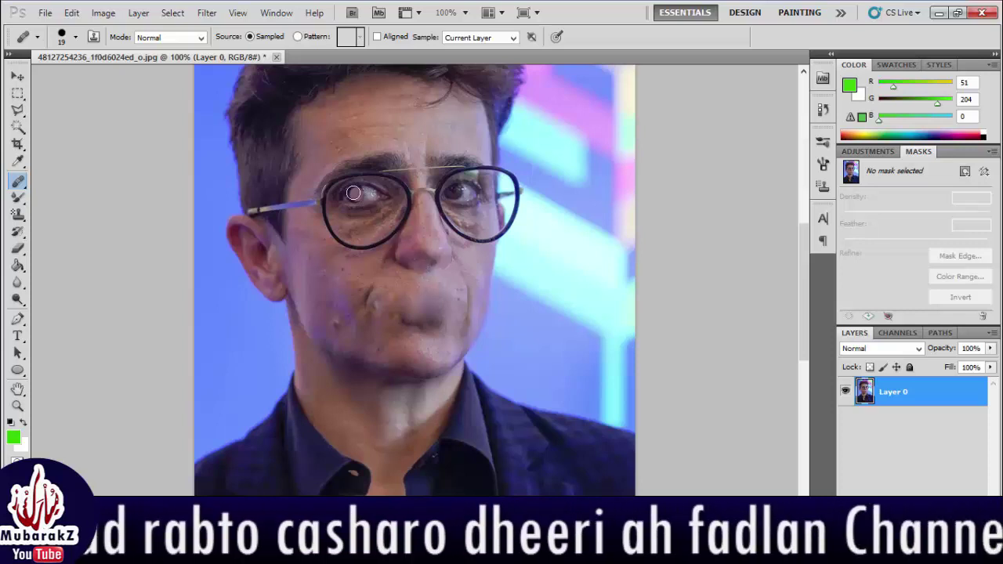
pyautogui.moveTo(347, 194)
pyautogui.mouseDown()
pyautogui.moveTo(364, 194)
pyautogui.moveTo(359, 201)
pyautogui.moveTo(343, 199)
pyautogui.moveTo(374, 191)
pyautogui.mouseUp()
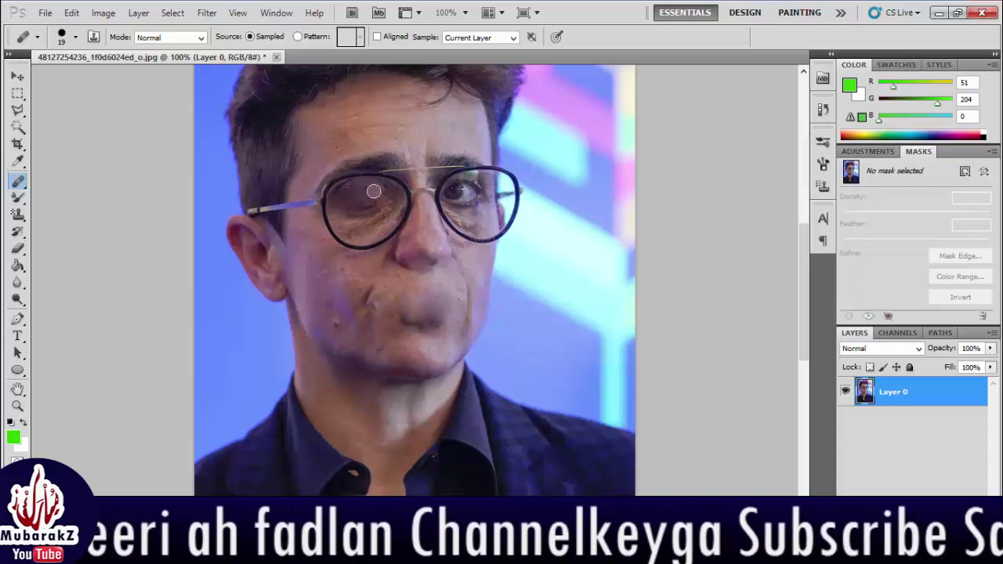
pyautogui.moveTo(450, 193); pyautogui.dragTo(476, 193)
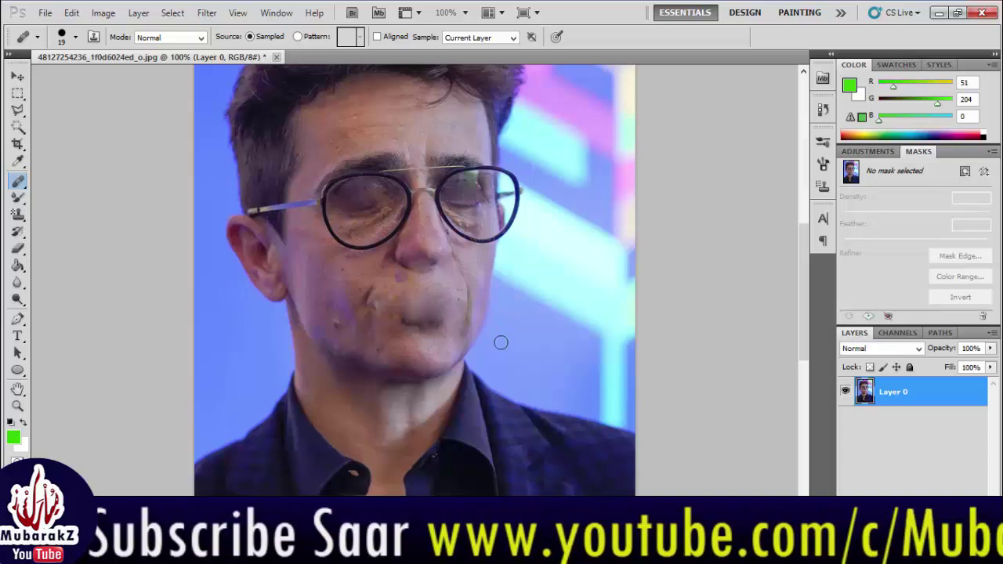
pyautogui.click(19, 77)
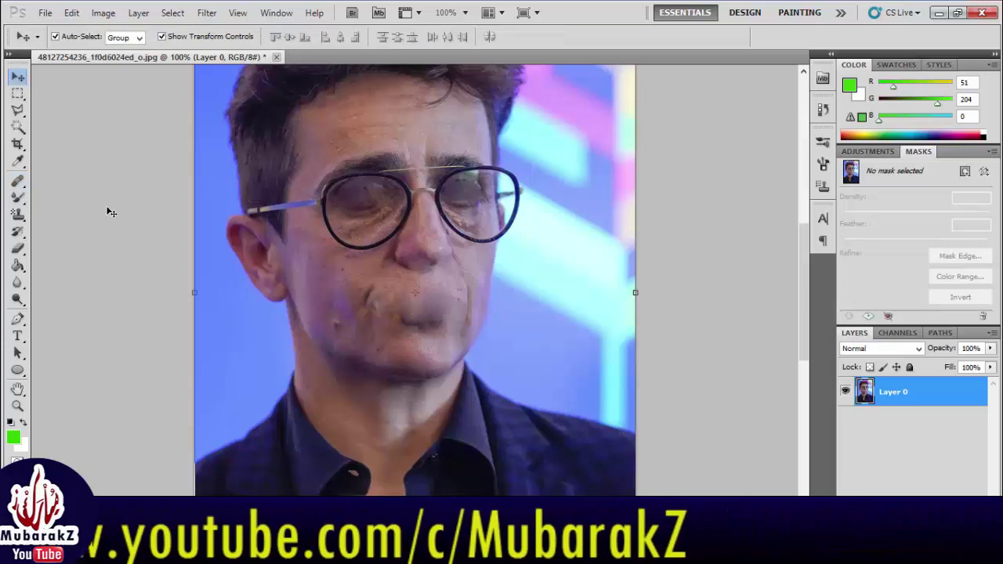
# Restore the original mouth, nose and eyes by painting over them with the History Brush
pyautogui.click(19, 232)
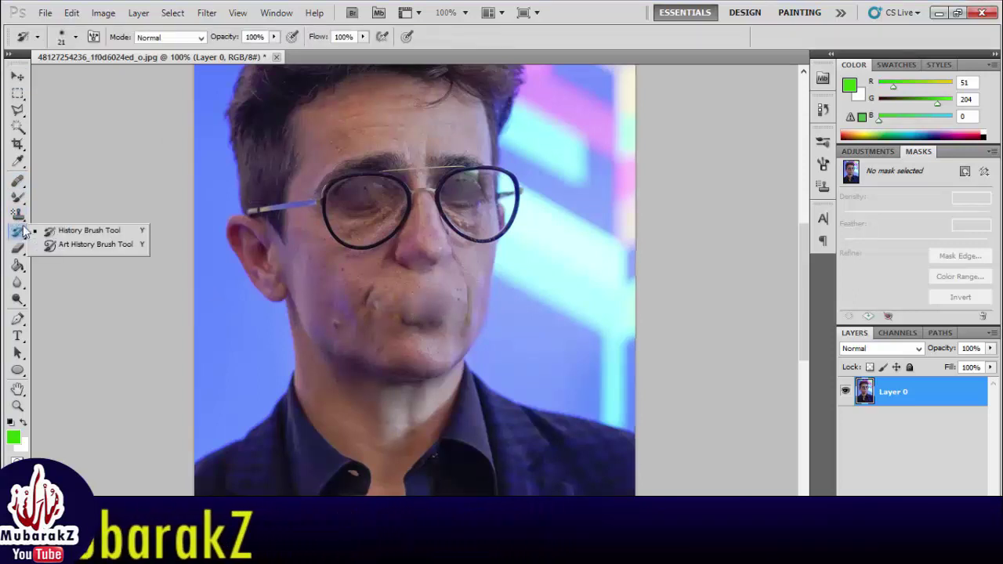
pyautogui.click(57, 231)
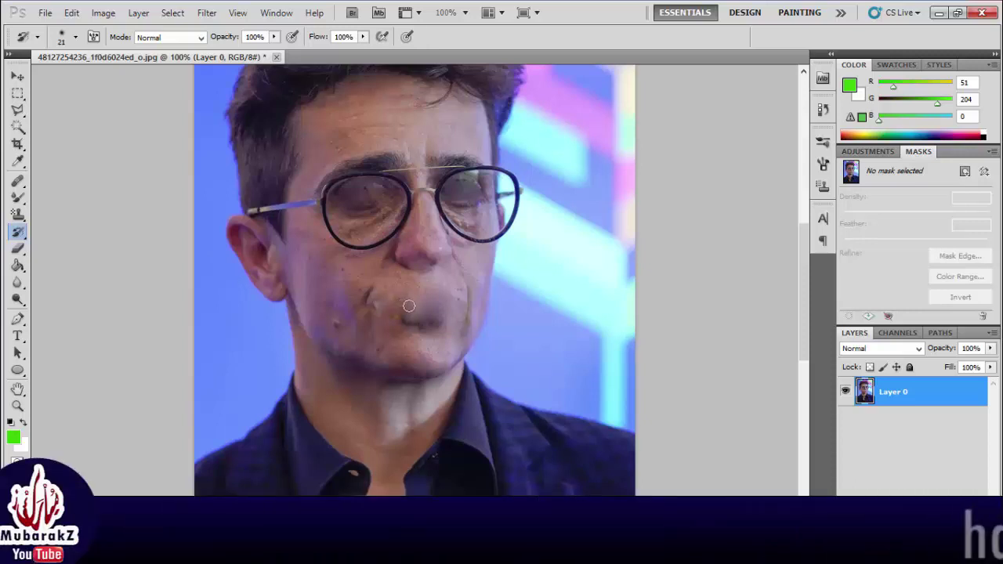
pyautogui.moveTo(404, 305)
pyautogui.mouseDown()
pyautogui.moveTo(435, 305)
pyautogui.moveTo(383, 304)
pyautogui.moveTo(460, 304)
pyautogui.moveTo(414, 319)
pyautogui.moveTo(376, 305)
pyautogui.moveTo(461, 305)
pyautogui.moveTo(377, 302)
pyautogui.mouseUp()
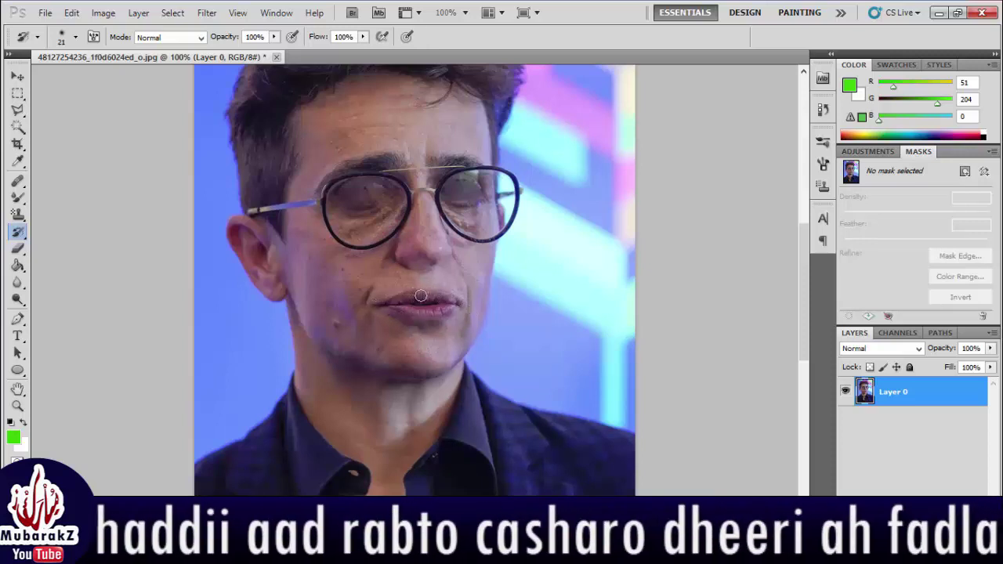
pyautogui.moveTo(418, 267)
pyautogui.mouseDown()
pyautogui.moveTo(409, 258)
pyautogui.moveTo(452, 261)
pyautogui.moveTo(437, 264)
pyautogui.mouseUp()
pyautogui.moveTo(378, 203)
pyautogui.mouseDown()
pyautogui.moveTo(357, 196)
pyautogui.moveTo(371, 183)
pyautogui.moveTo(335, 203)
pyautogui.moveTo(457, 181)
pyautogui.moveTo(442, 198)
pyautogui.mouseUp()
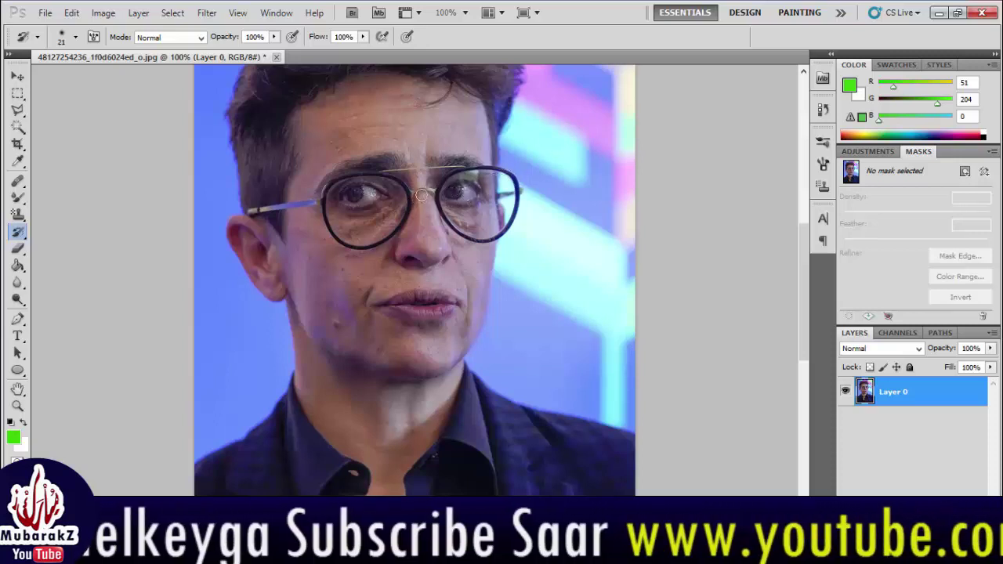
# Paint over the erased mouth area with the Art History Brush, using the Tight Short style and a 50 px area
pyautogui.click(18, 235)
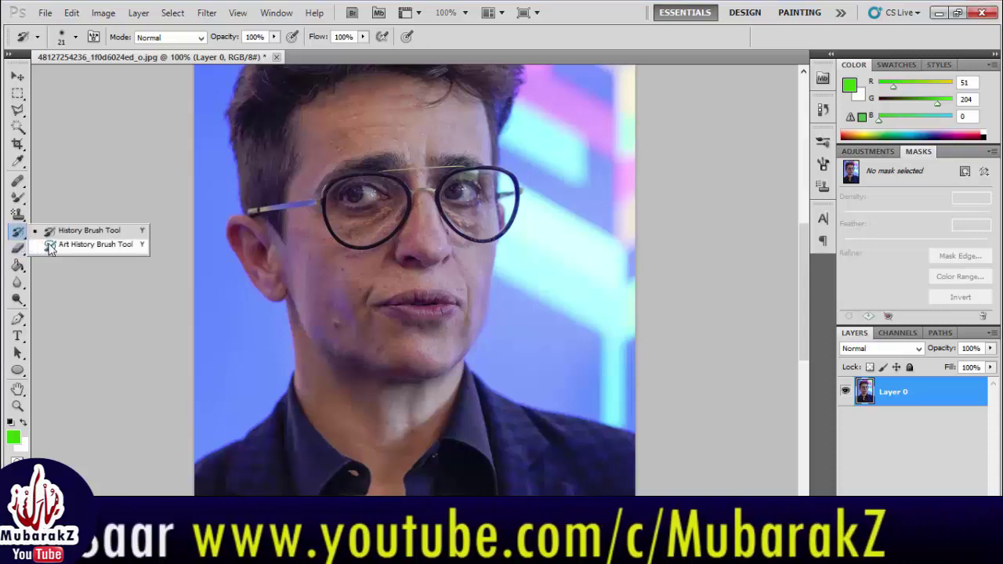
pyautogui.click(49, 245)
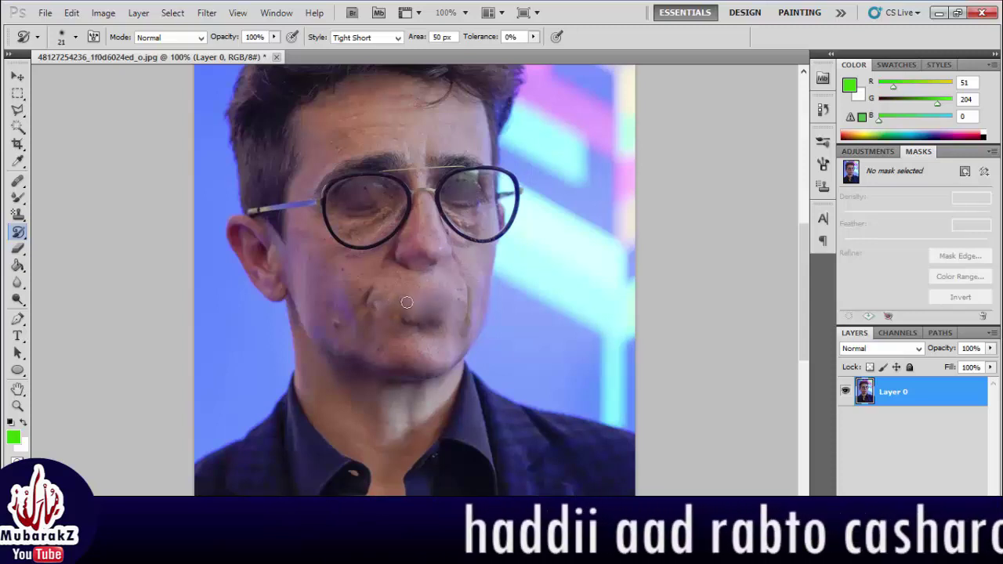
pyautogui.click(26, 232)
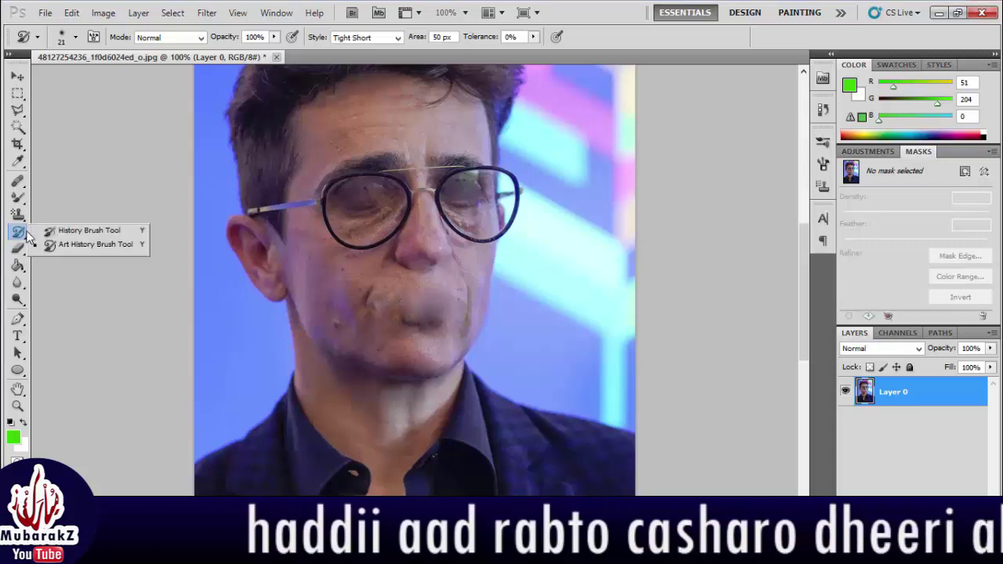
pyautogui.click(79, 232)
pyautogui.click(19, 234)
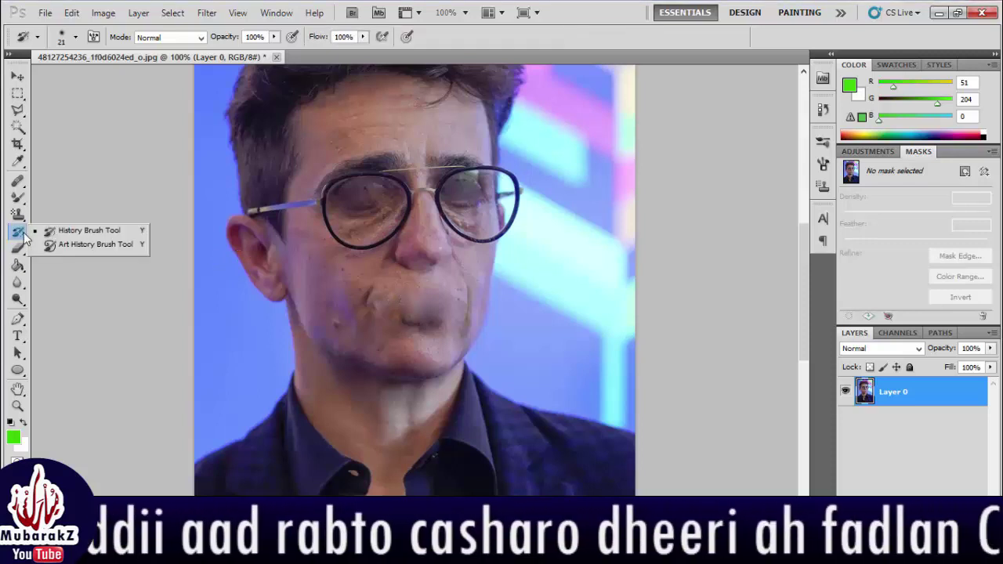
pyautogui.click(79, 246)
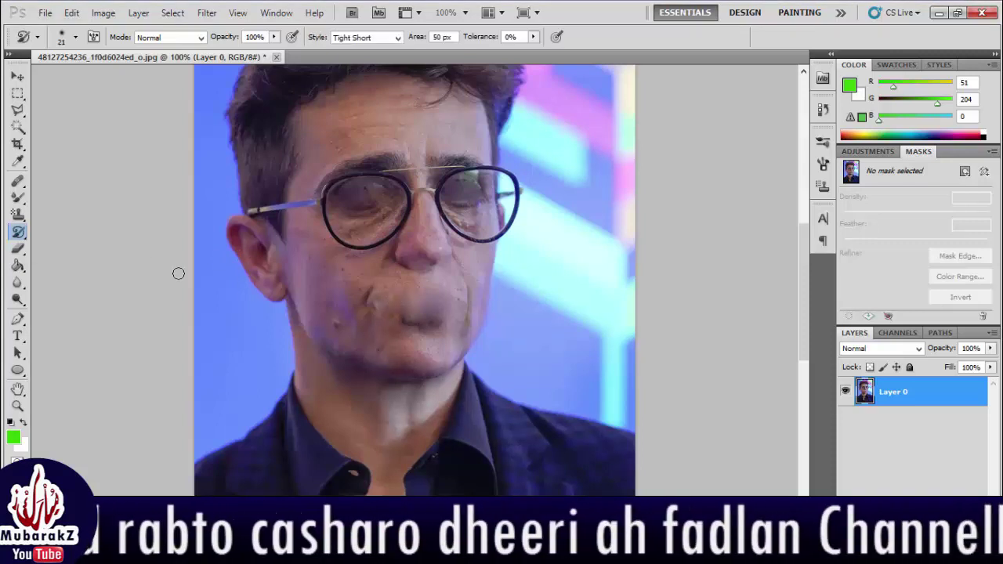
pyautogui.click(393, 310)
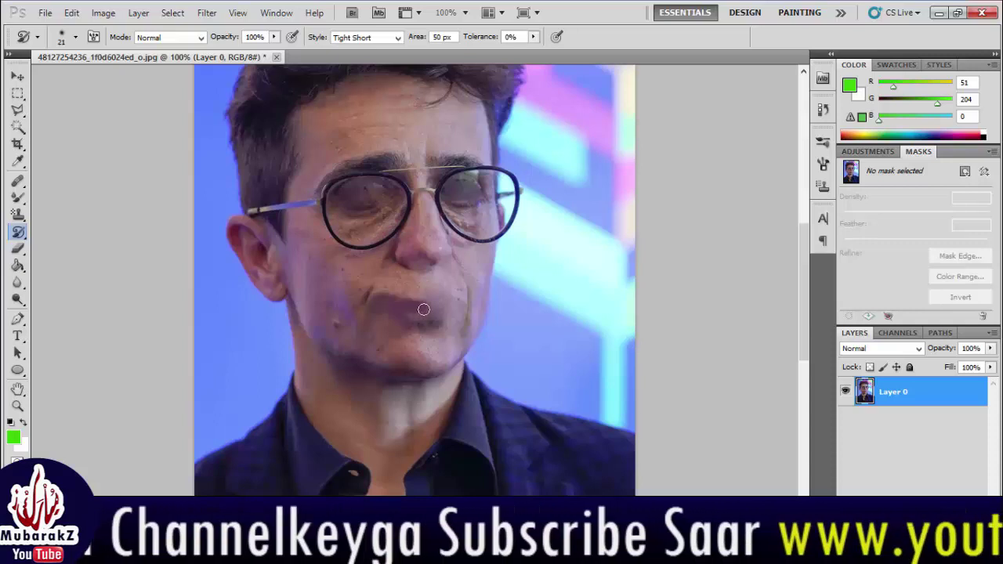
pyautogui.moveTo(427, 308)
pyautogui.mouseDown()
pyautogui.moveTo(387, 300)
pyautogui.moveTo(451, 304)
pyautogui.moveTo(450, 293)
pyautogui.moveTo(450, 310)
pyautogui.moveTo(428, 319)
pyautogui.mouseUp()
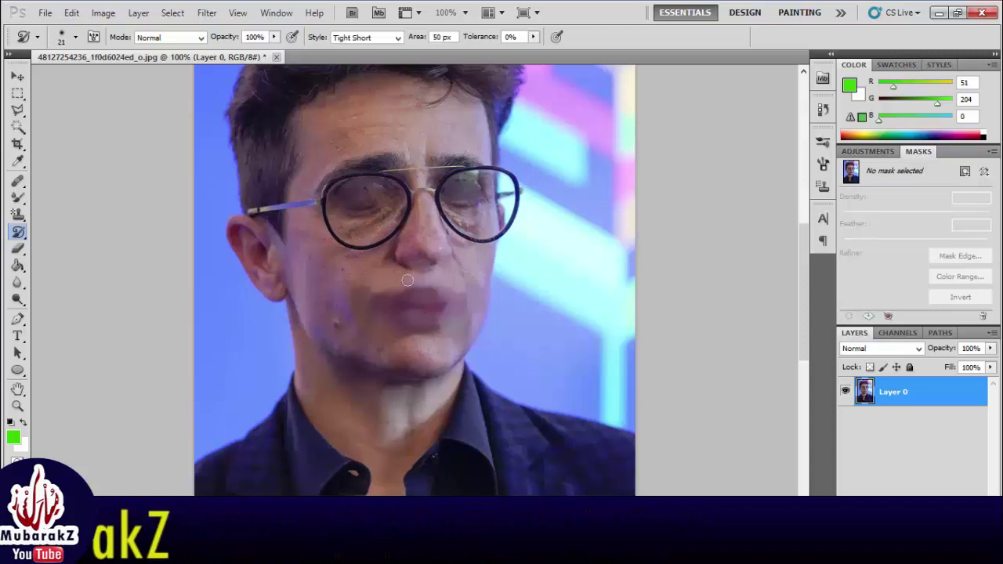
# Paint over both eyes, the nose and the lower glasses frame with Art History Brush strokes
pyautogui.moveTo(347, 197); pyautogui.dragTo(382, 193)
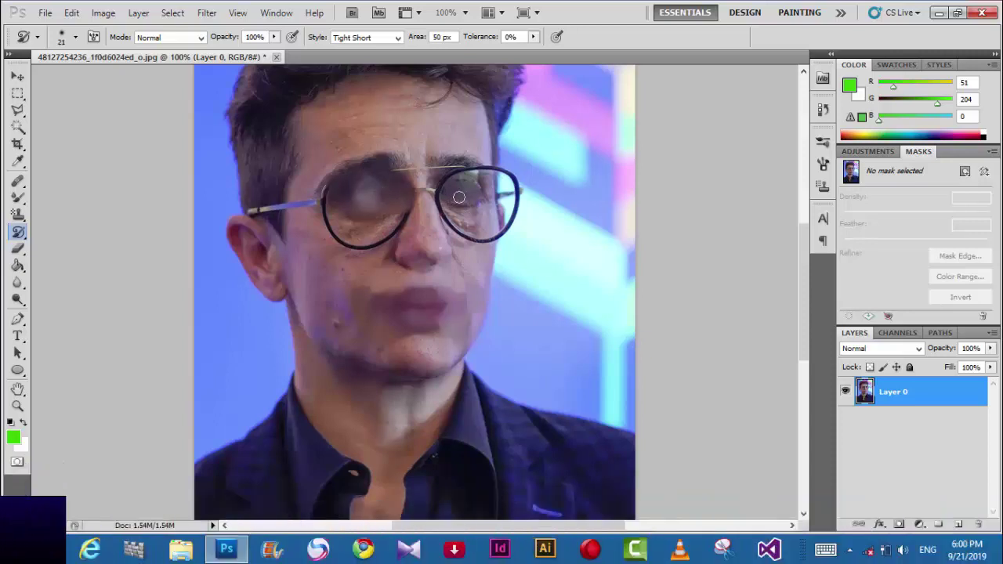
pyautogui.moveTo(462, 193)
pyautogui.mouseDown()
pyautogui.moveTo(485, 185)
pyautogui.moveTo(470, 194)
pyautogui.mouseUp()
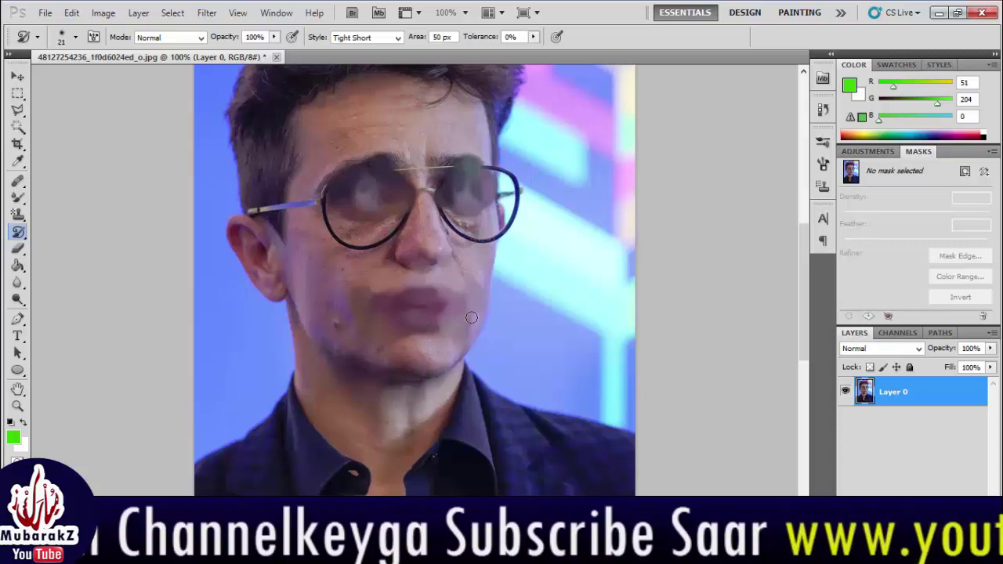
pyautogui.click(384, 258)
pyautogui.moveTo(390, 262); pyautogui.dragTo(458, 244)
pyautogui.moveTo(326, 212); pyautogui.dragTo(365, 204)
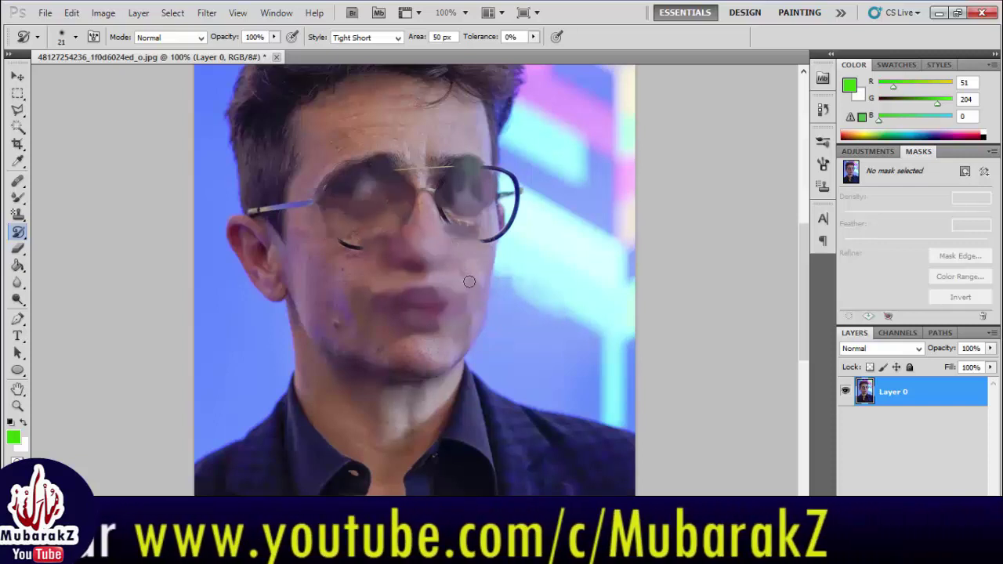